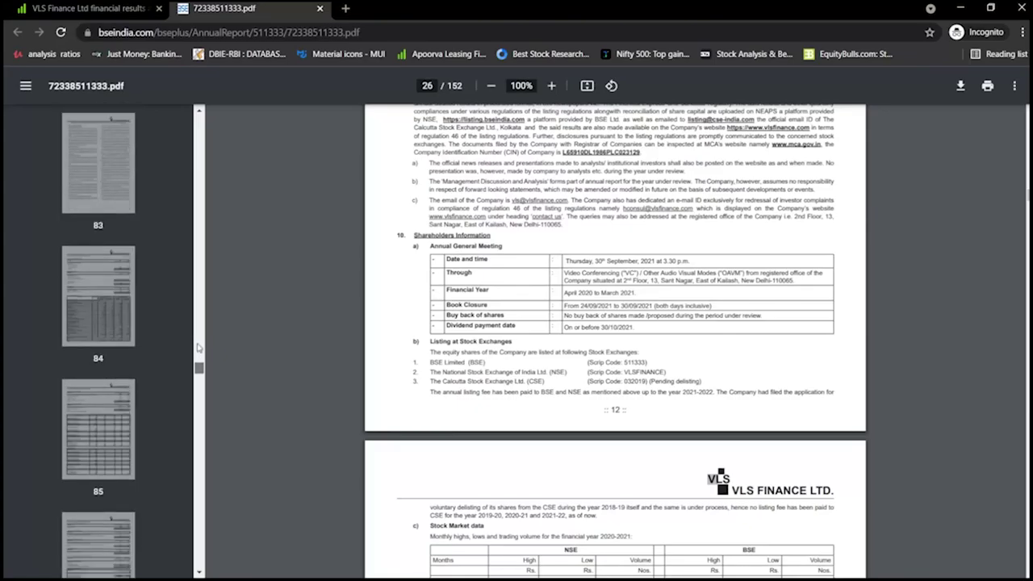
Examine the VLS Securities standalone notes on pages 84 to 91 of the annual report, including Note 7: Investments
{"action": "scroll", "coordinate": [106, 284], "scroll_direction": "up", "scroll_amount": 5}
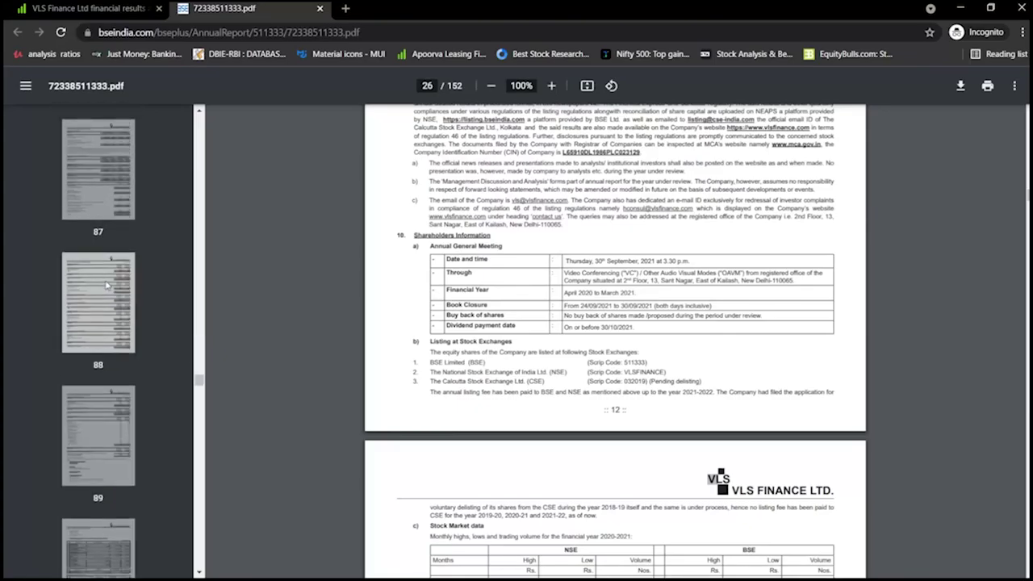
{"action": "left_click", "coordinate": [106, 284]}
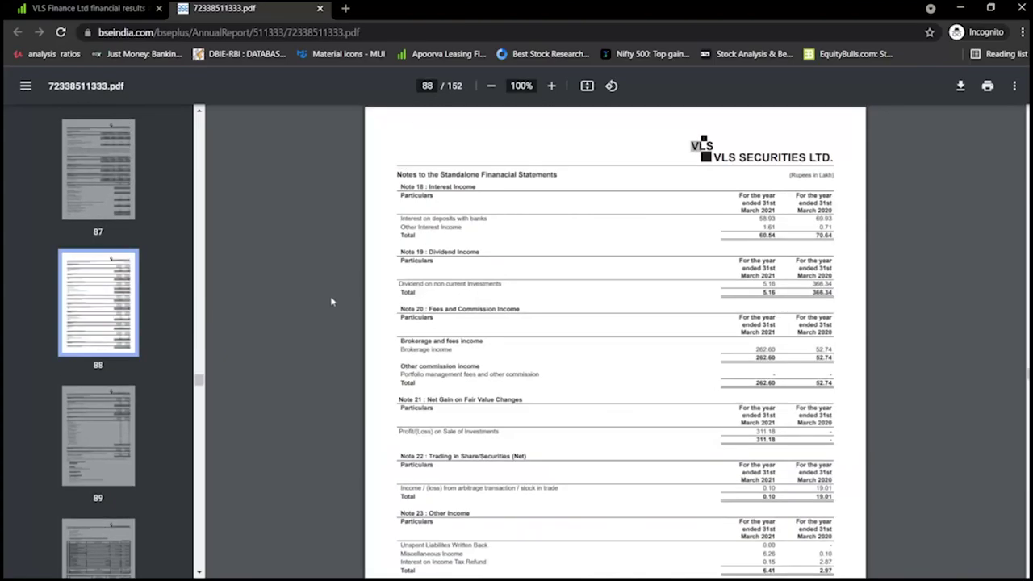
{"action": "scroll", "coordinate": [329, 298], "scroll_direction": "up", "scroll_amount": 12}
{"action": "scroll", "coordinate": [330, 298], "scroll_direction": "down", "scroll_amount": 15}
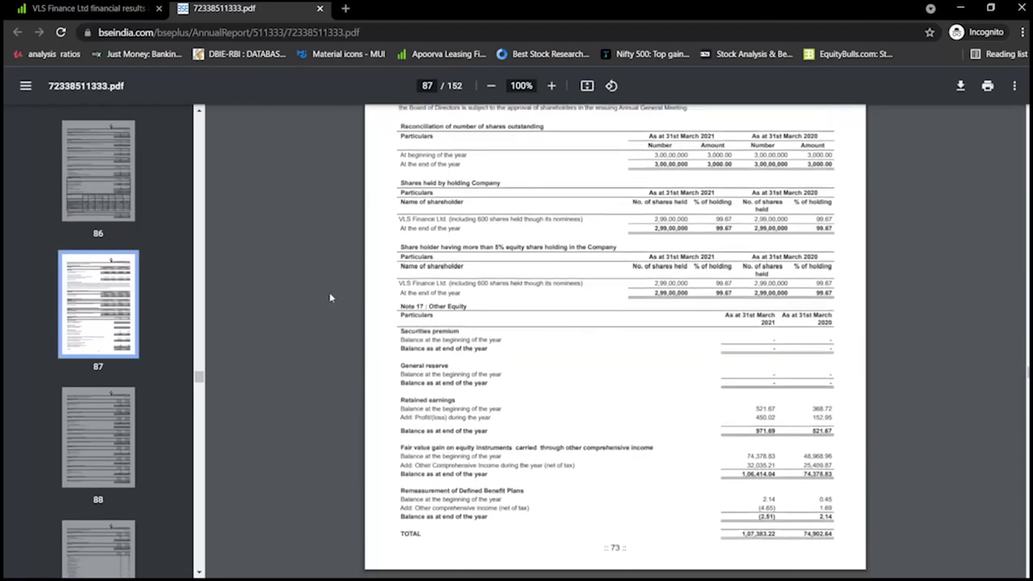
{"action": "scroll", "coordinate": [329, 297], "scroll_direction": "down", "scroll_amount": 15}
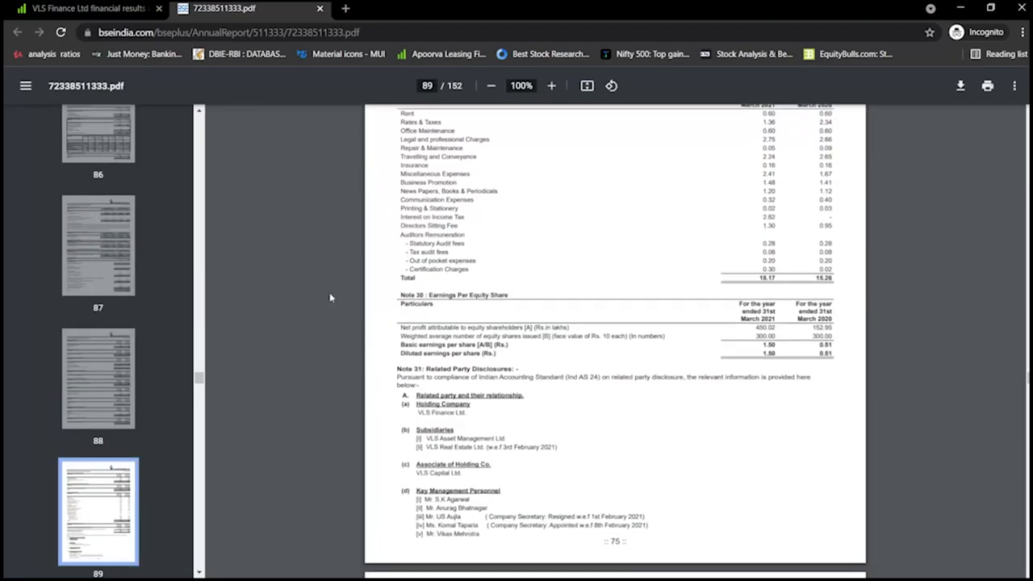
{"action": "scroll", "coordinate": [329, 298], "scroll_direction": "up", "scroll_amount": 20}
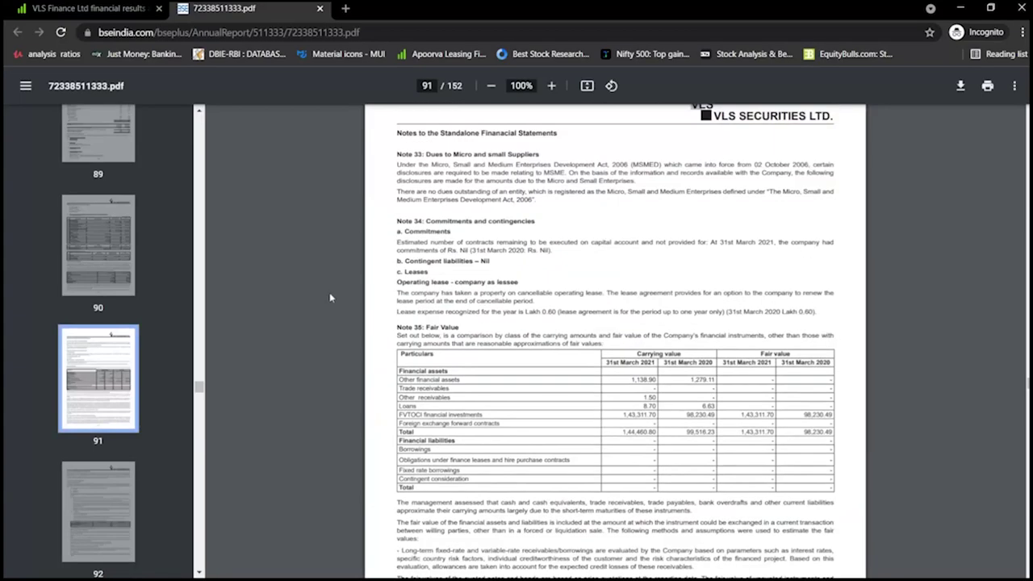
{"action": "scroll", "coordinate": [329, 298], "scroll_direction": "up", "scroll_amount": 15}
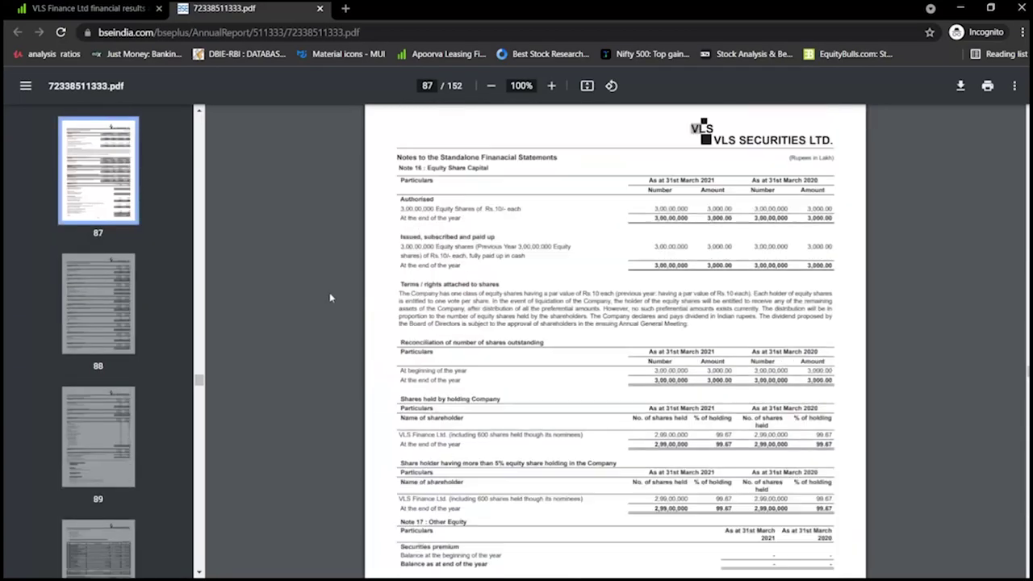
{"action": "scroll", "coordinate": [329, 298], "scroll_direction": "up", "scroll_amount": 8}
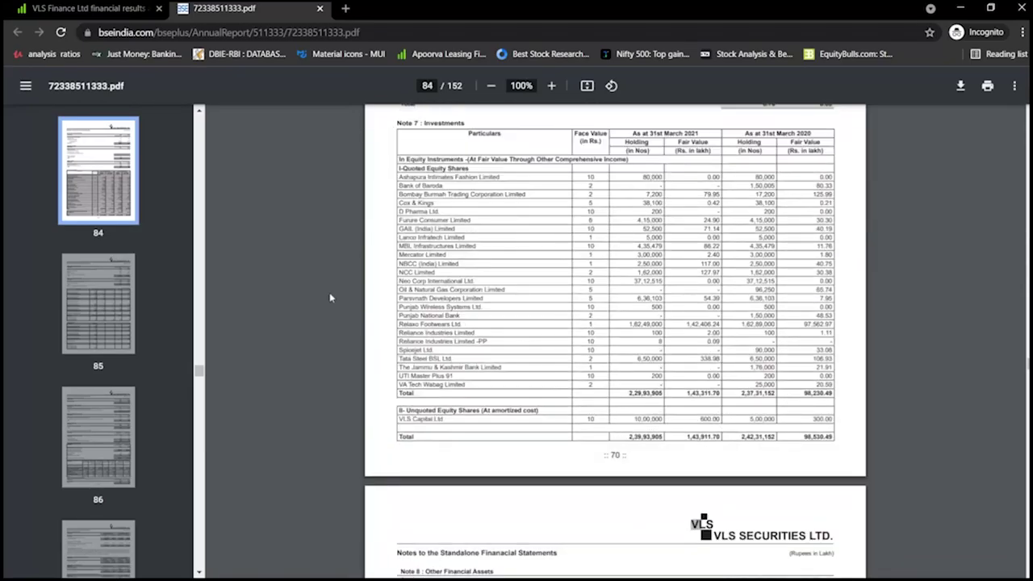
{"action": "scroll", "coordinate": [329, 298], "scroll_direction": "up", "scroll_amount": 6}
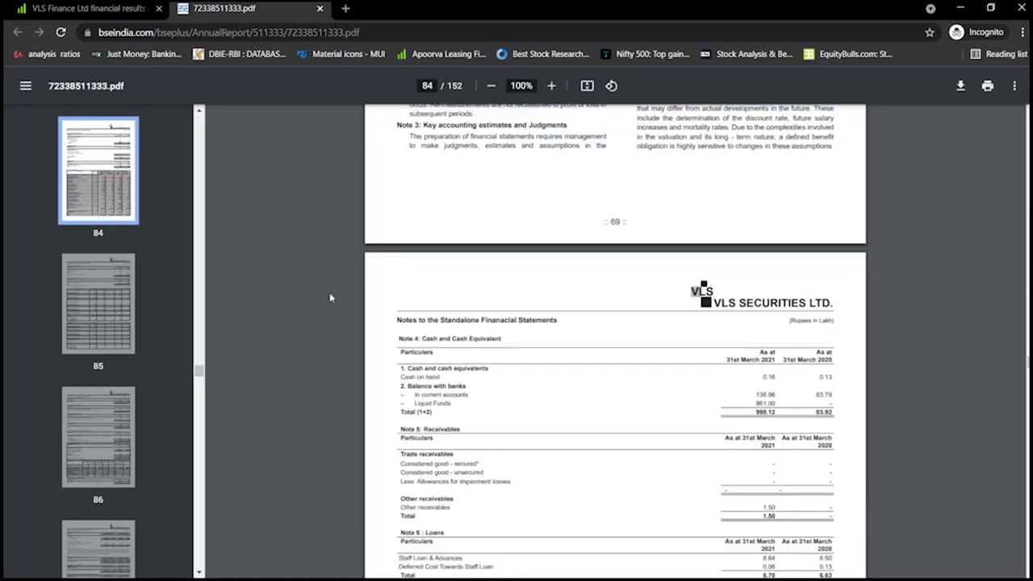
{"action": "scroll", "coordinate": [329, 298], "scroll_direction": "down", "scroll_amount": 15}
{"action": "scroll", "coordinate": [329, 297], "scroll_direction": "down", "scroll_amount": 20}
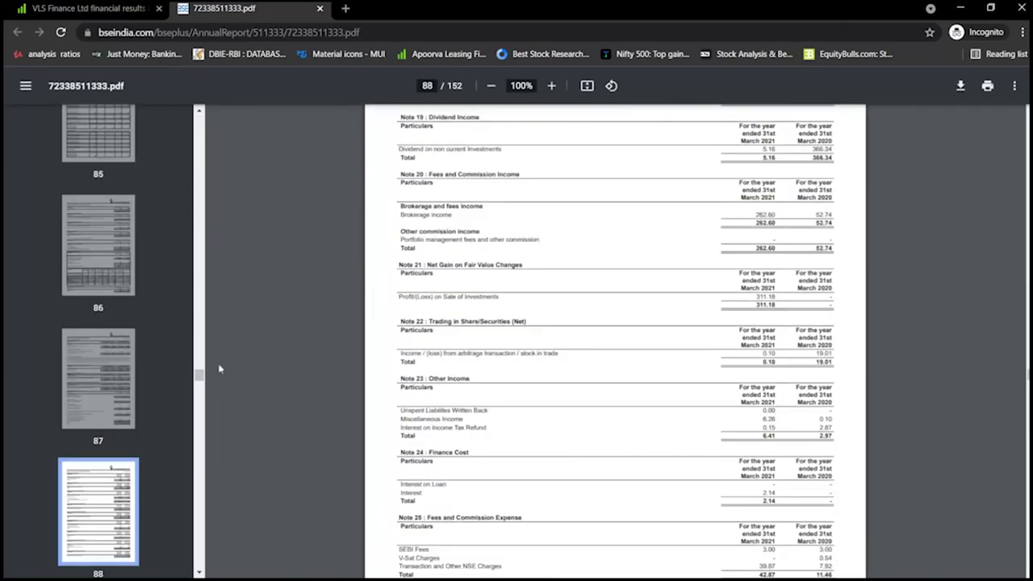
Find Schedule 10: Investments in the consolidated notes on page 130 of the report and highlight its headings
{"action": "left_click_drag", "start_coordinate": [198, 380], "coordinate": [207, 458]}
{"action": "left_click", "coordinate": [113, 395]}
{"action": "scroll", "coordinate": [395, 388], "scroll_direction": "down", "scroll_amount": 10}
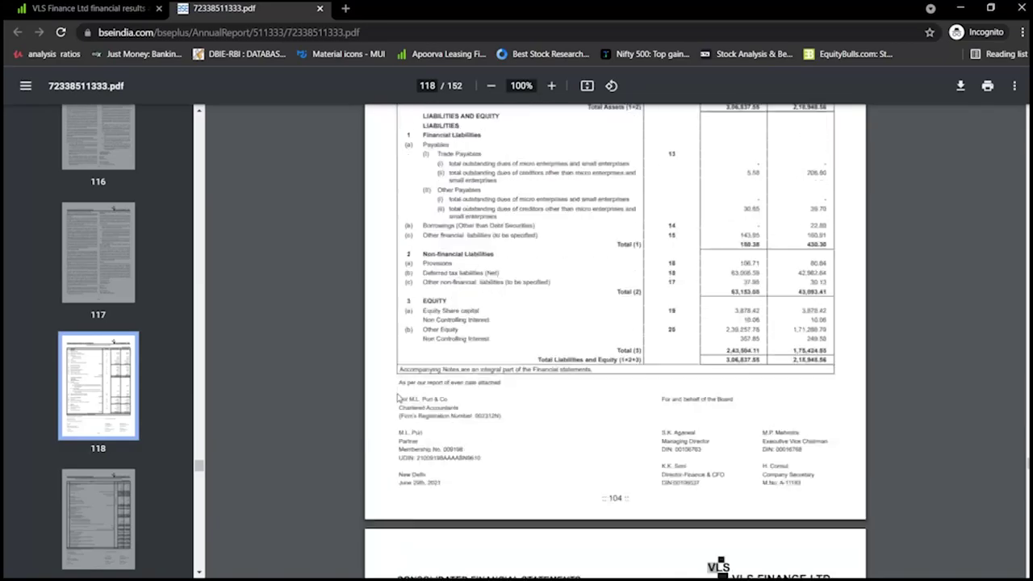
{"action": "scroll", "coordinate": [395, 390], "scroll_direction": "down", "scroll_amount": 20}
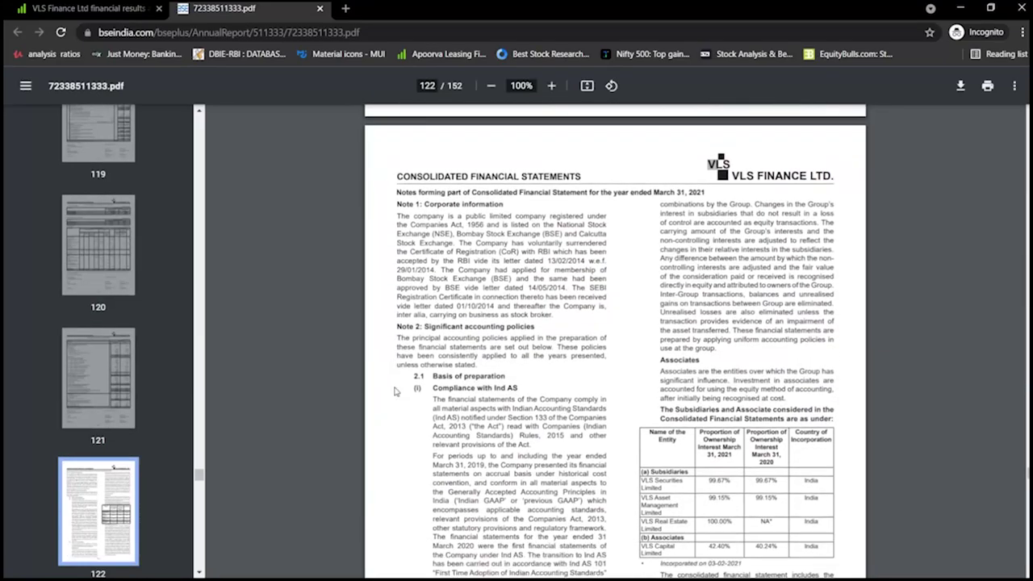
{"action": "scroll", "coordinate": [395, 391], "scroll_direction": "down", "scroll_amount": 20}
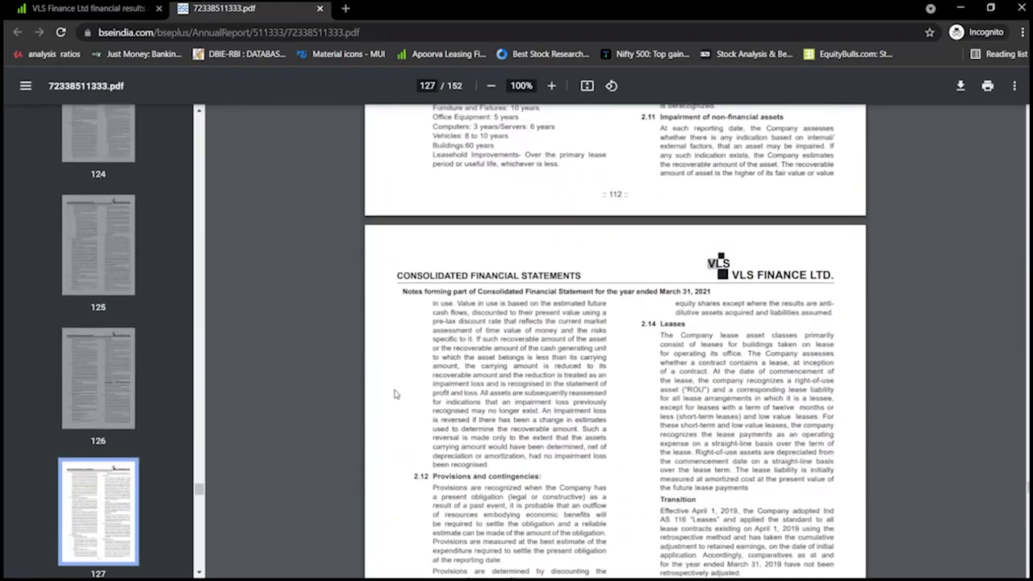
{"action": "scroll", "coordinate": [395, 391], "scroll_direction": "down", "scroll_amount": 12}
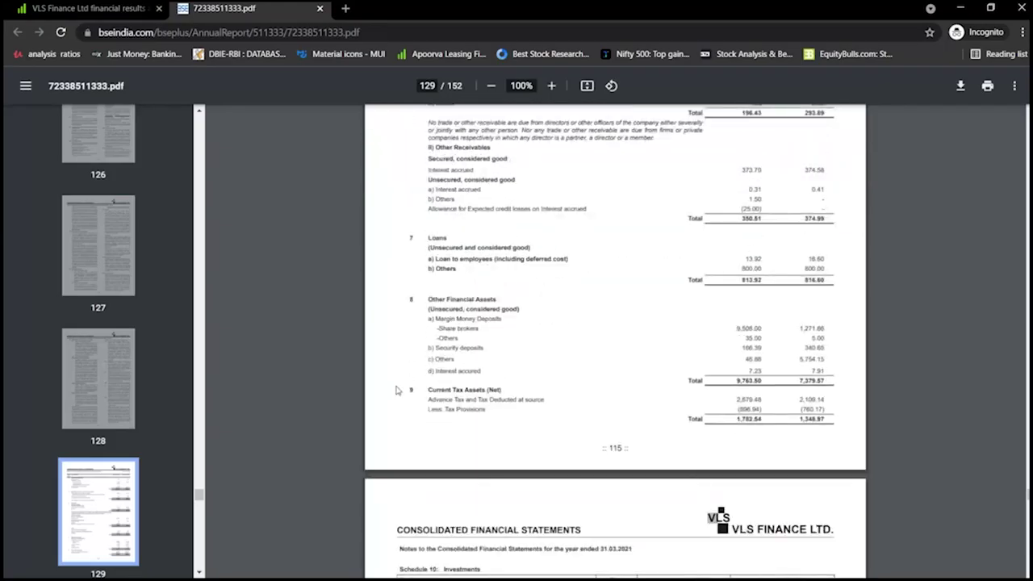
{"action": "scroll", "coordinate": [397, 390], "scroll_direction": "down", "scroll_amount": 3}
{"action": "scroll", "coordinate": [397, 390], "scroll_direction": "down", "scroll_amount": 3}
{"action": "scroll", "coordinate": [397, 390], "scroll_direction": "up", "scroll_amount": 4}
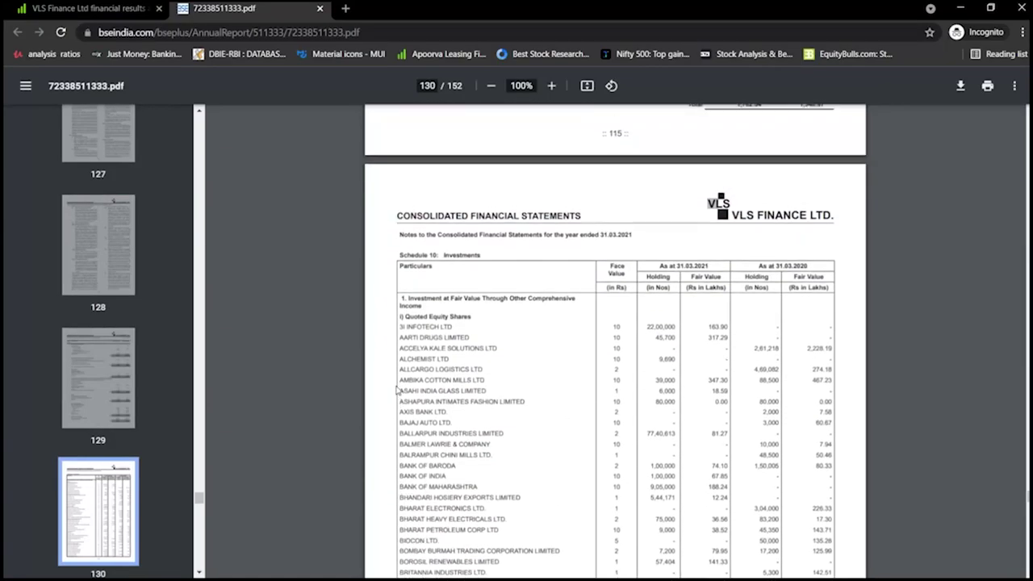
{"action": "left_click_drag", "start_coordinate": [394, 237], "coordinate": [635, 240]}
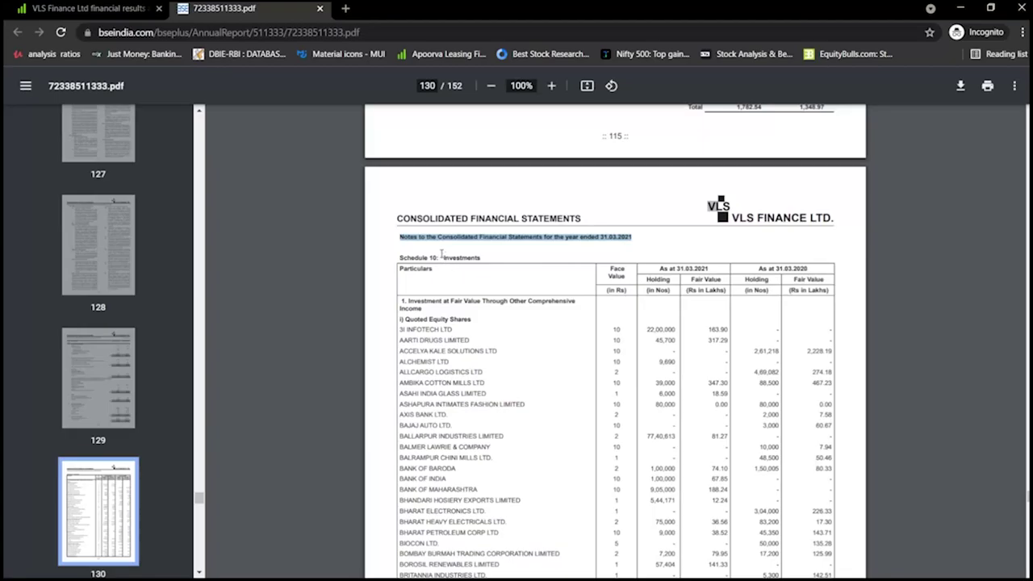
{"action": "left_click_drag", "start_coordinate": [443, 257], "coordinate": [475, 257]}
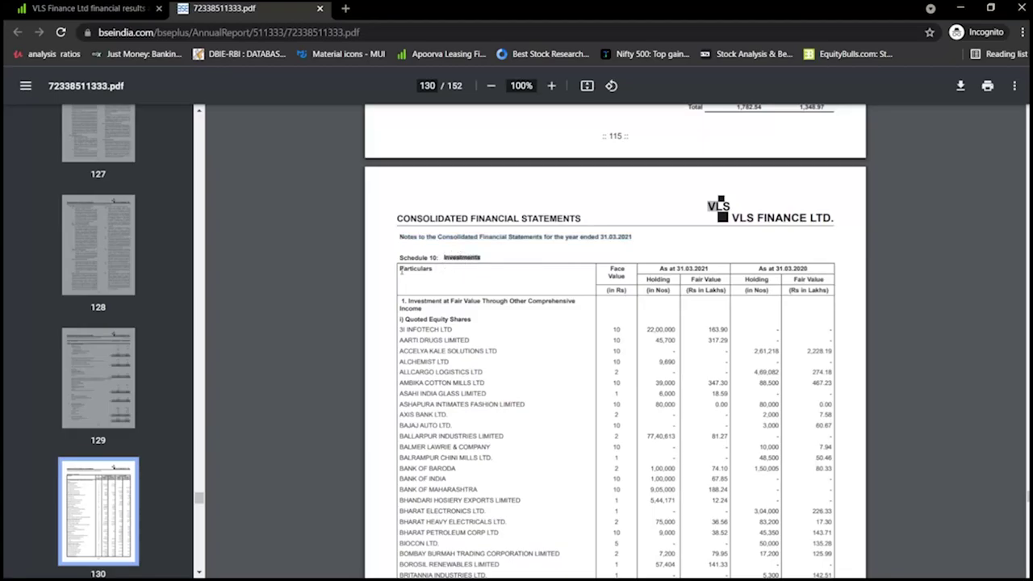
Switch to the Screener page, collapse the Other Assets breakdown in the balance sheet, and highlight the Mar 2021 Investments figure
{"action": "left_click", "coordinate": [99, 6]}
{"action": "scroll", "coordinate": [451, 274], "scroll_direction": "up", "scroll_amount": 10}
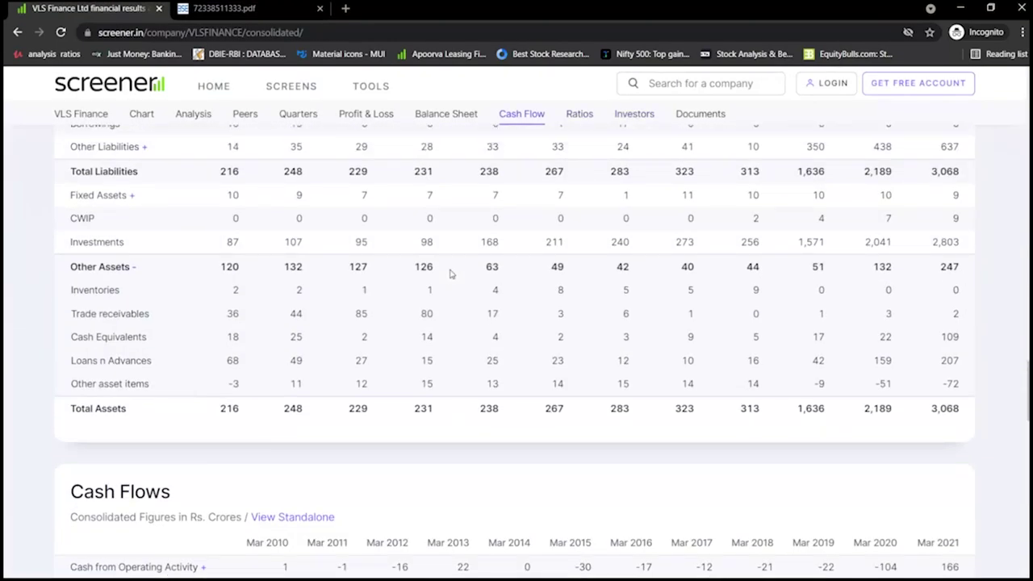
{"action": "scroll", "coordinate": [143, 315], "scroll_direction": "down", "scroll_amount": 1}
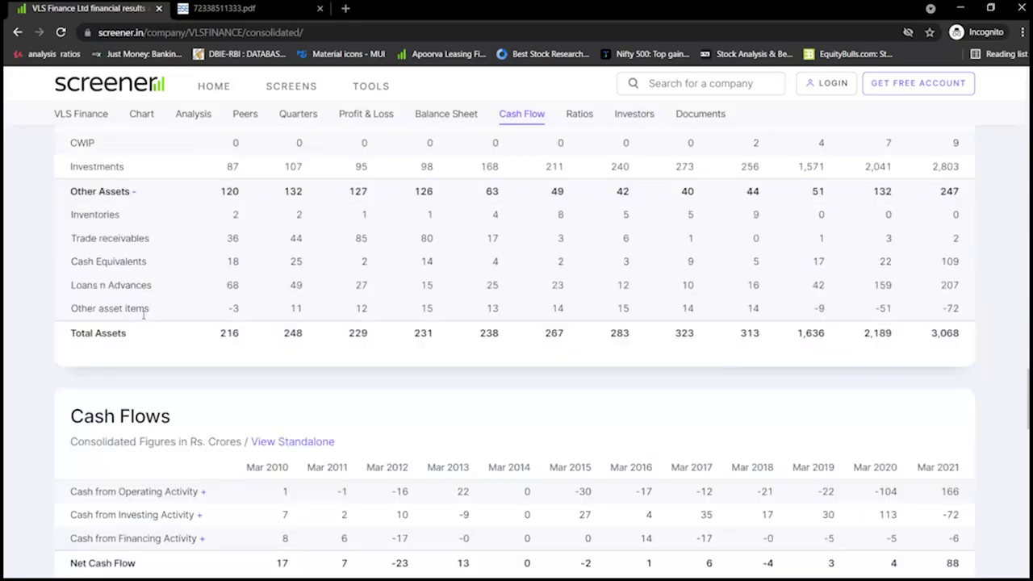
{"action": "scroll", "coordinate": [143, 316], "scroll_direction": "down", "scroll_amount": 2}
{"action": "scroll", "coordinate": [143, 318], "scroll_direction": "up", "scroll_amount": 5}
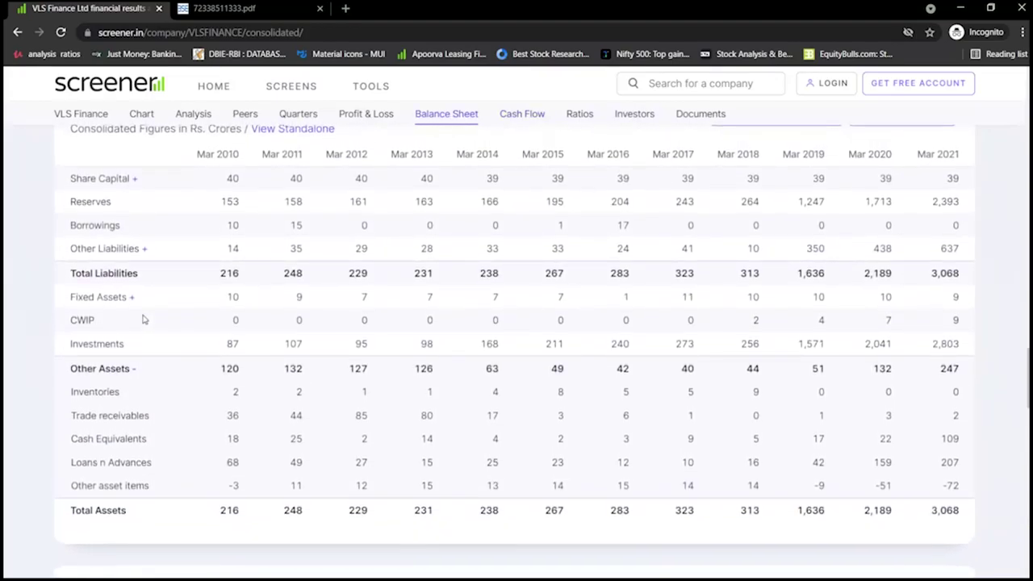
{"action": "left_click", "coordinate": [105, 369]}
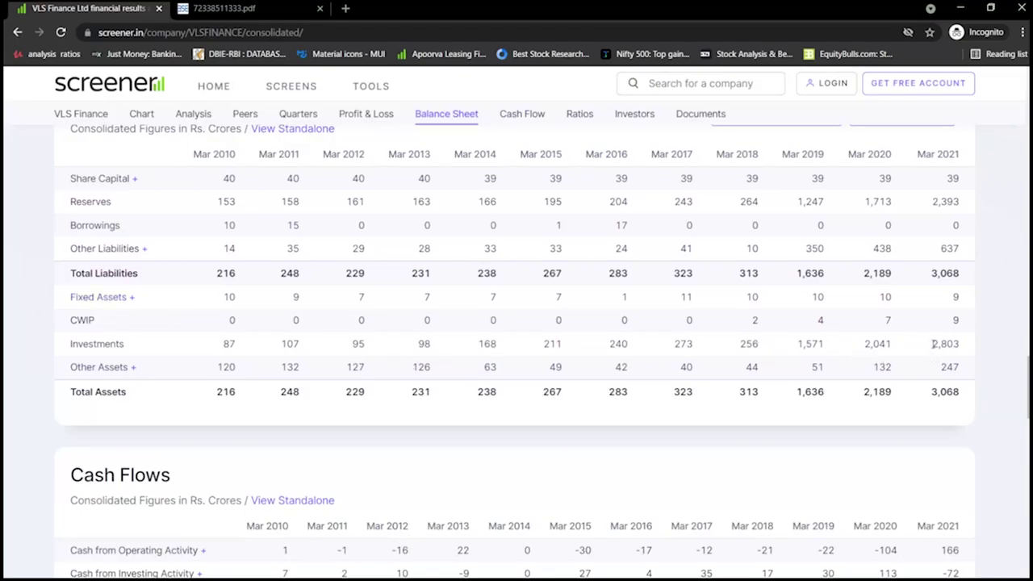
{"action": "left_click_drag", "start_coordinate": [933, 343], "coordinate": [965, 345]}
{"action": "key", "text": "alt+Tab"}
{"action": "key", "text": "alt+Tab"}
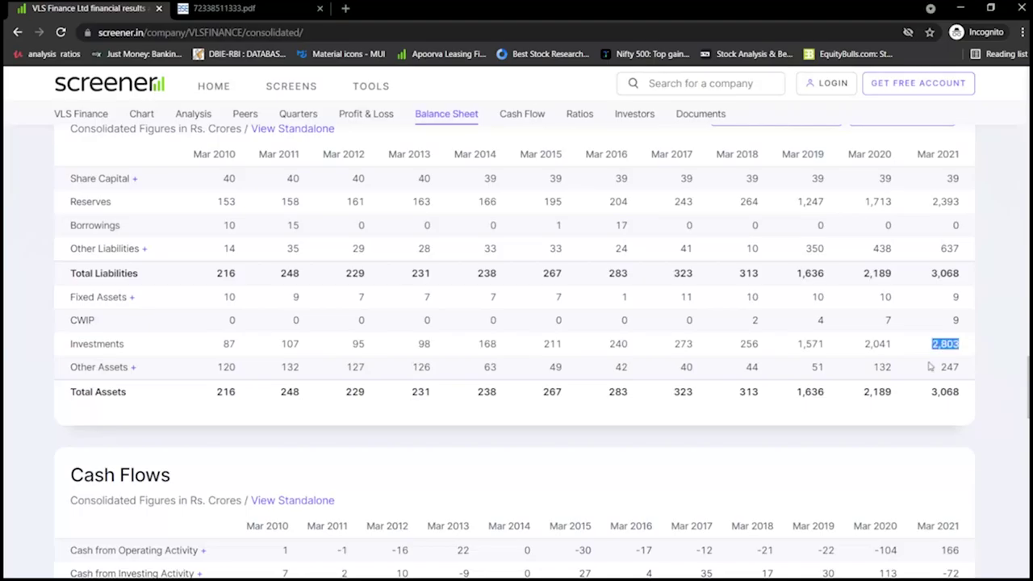
Return to the annual report PDF and highlight the first quoted equity shares in Schedule 10, including 3I Infotech's 31.03.2021 holding
{"action": "left_click", "coordinate": [278, 8]}
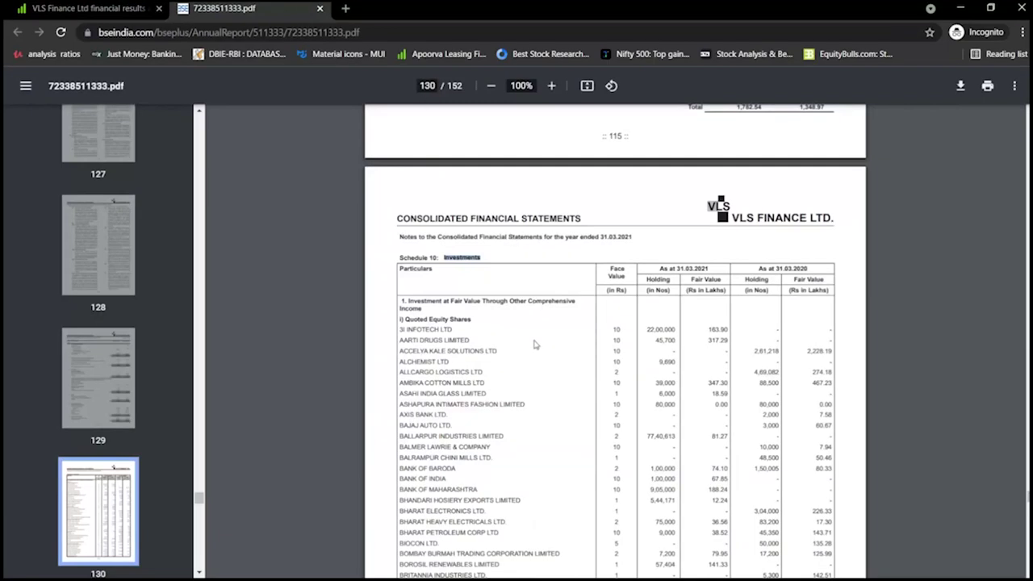
{"action": "scroll", "coordinate": [534, 345], "scroll_direction": "down", "scroll_amount": 3}
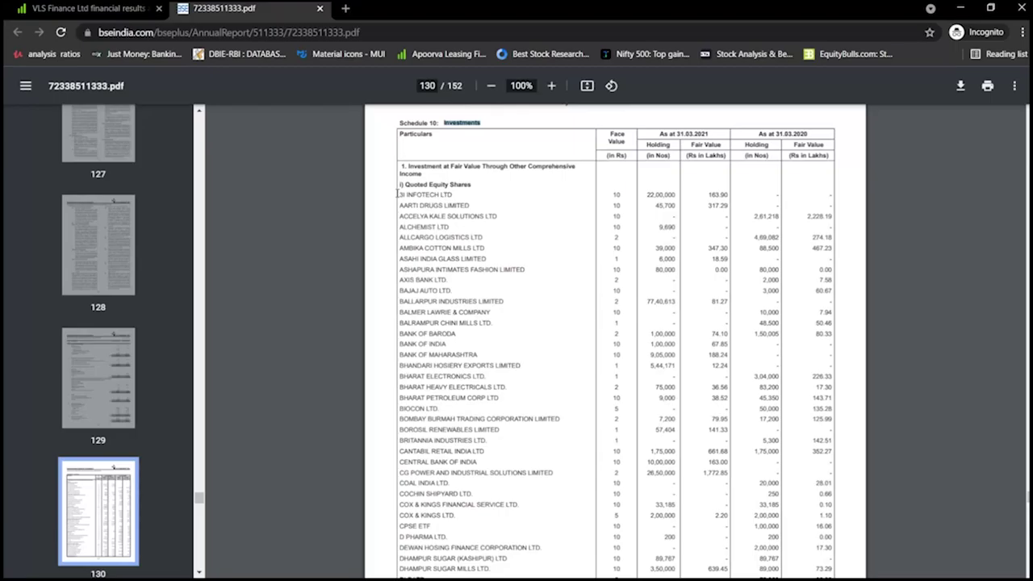
{"action": "left_click_drag", "start_coordinate": [400, 194], "coordinate": [484, 225]}
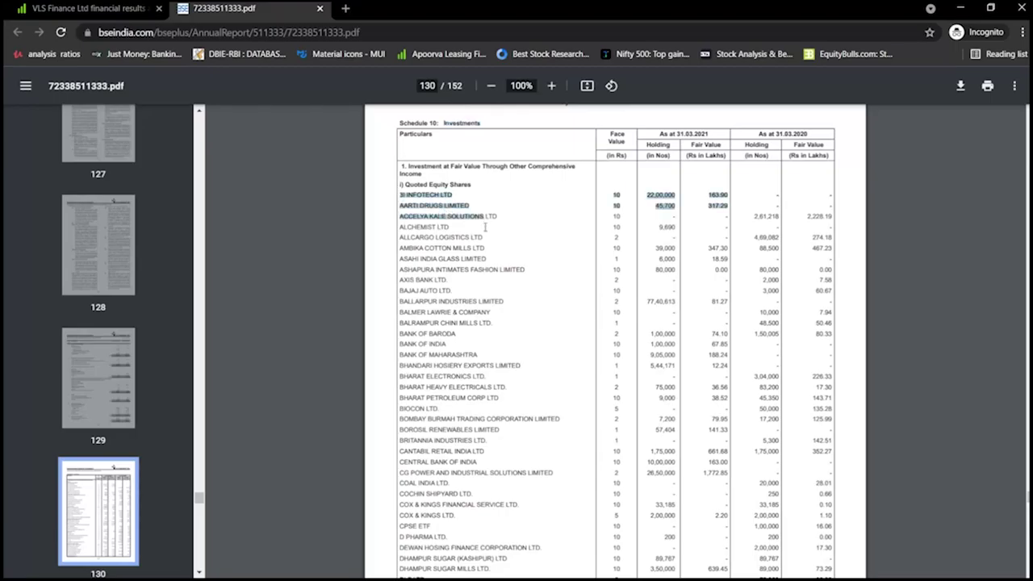
{"action": "left_click", "coordinate": [652, 202]}
{"action": "left_click_drag", "start_coordinate": [647, 195], "coordinate": [678, 197]}
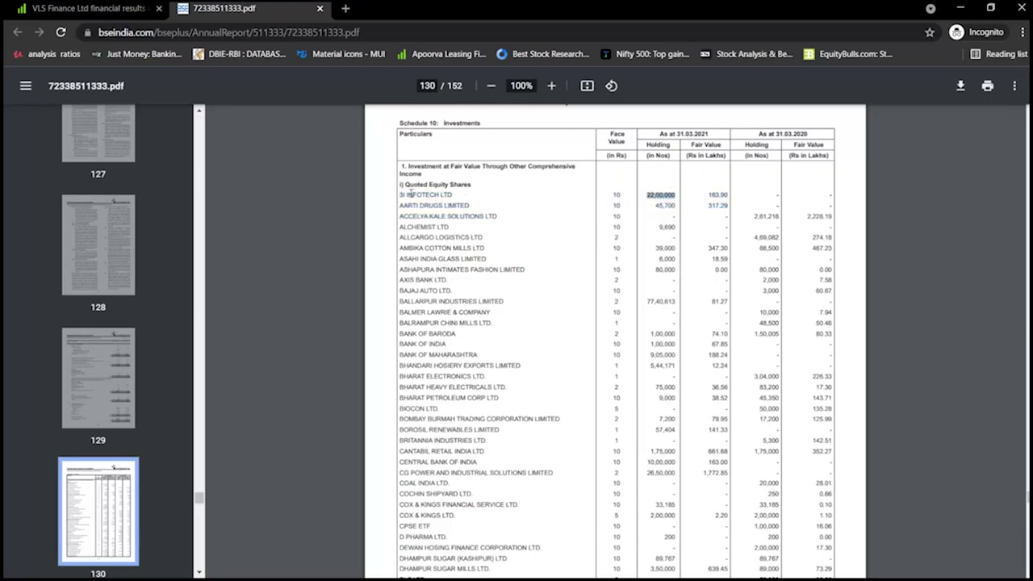
{"action": "left_click_drag", "start_coordinate": [399, 194], "coordinate": [486, 211]}
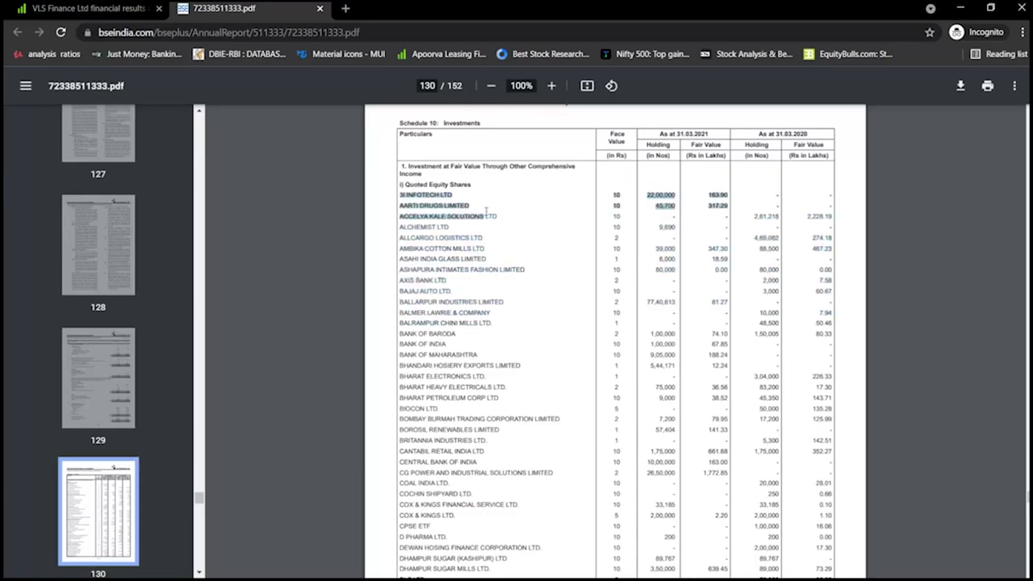
{"action": "left_click", "coordinate": [615, 199]}
{"action": "left_click_drag", "start_coordinate": [399, 197], "coordinate": [454, 195]}
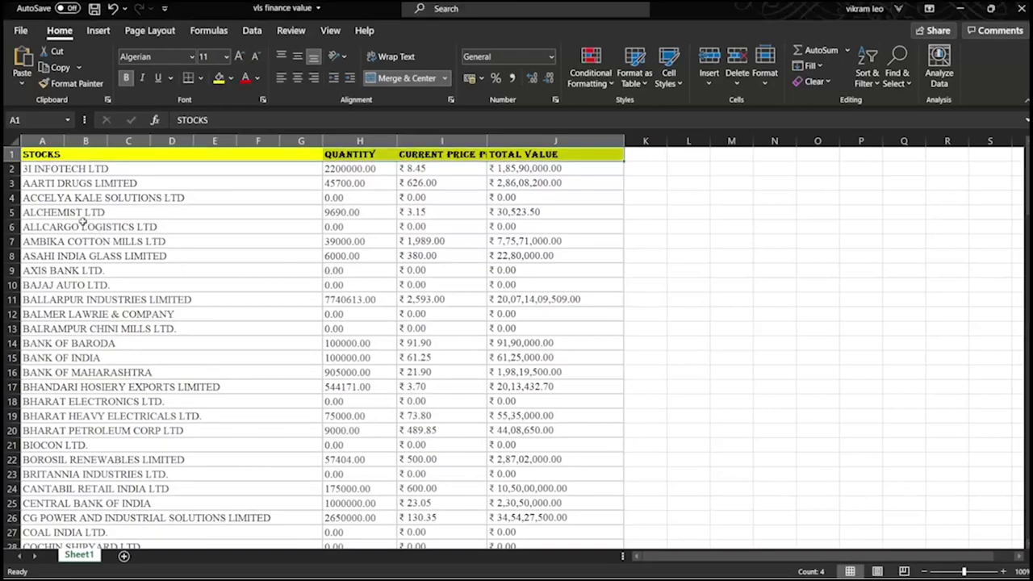
Check 3I Infotech's name and quantity in the vls finance value workbook, and select the entire list of stock names
{"action": "left_click", "coordinate": [84, 168]}
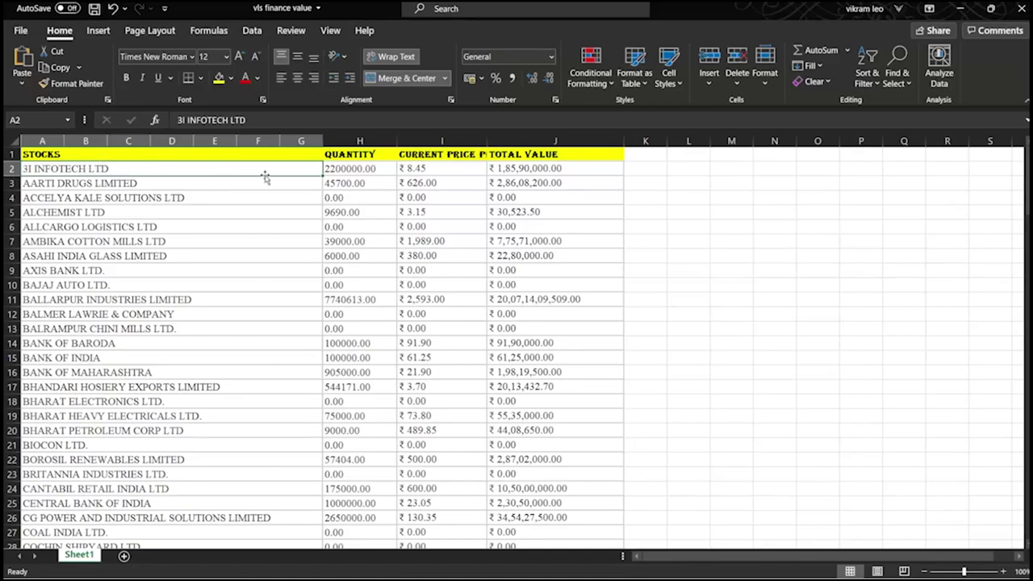
{"action": "left_click", "coordinate": [353, 172]}
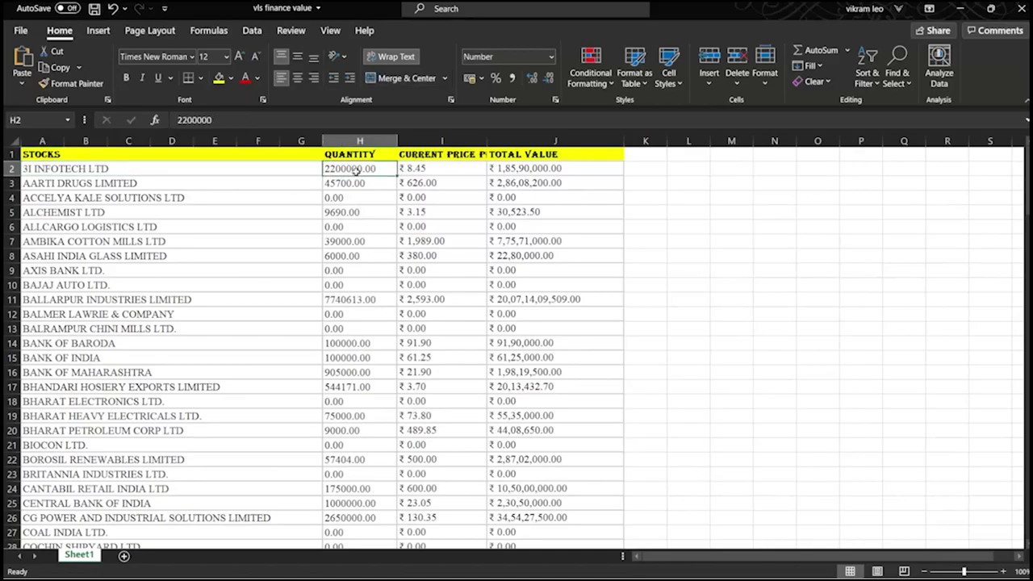
{"action": "left_click", "coordinate": [193, 169]}
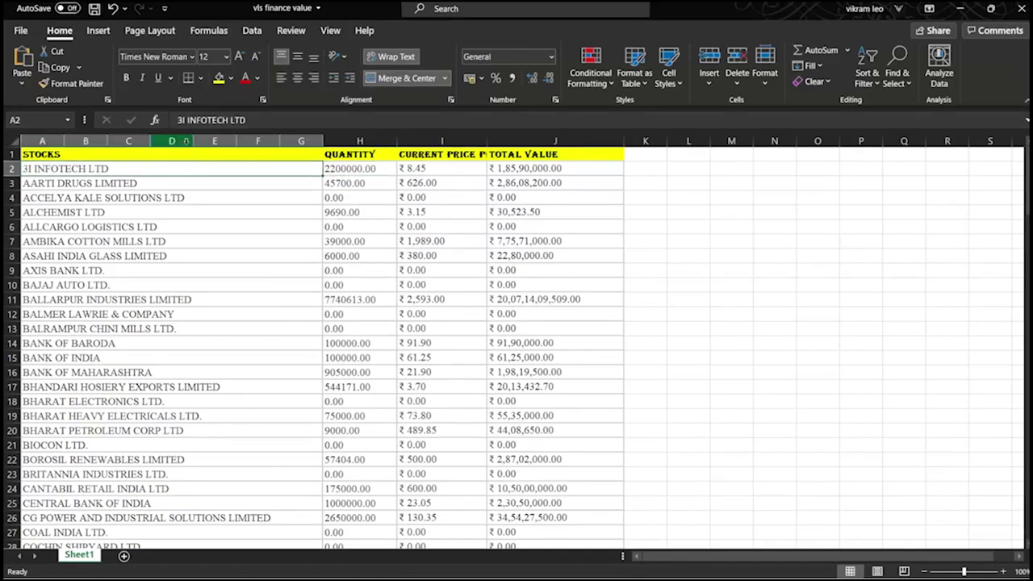
{"action": "left_click_drag", "start_coordinate": [179, 168], "coordinate": [201, 504]}
{"action": "scroll", "coordinate": [201, 504], "scroll_direction": "up", "scroll_amount": 20}
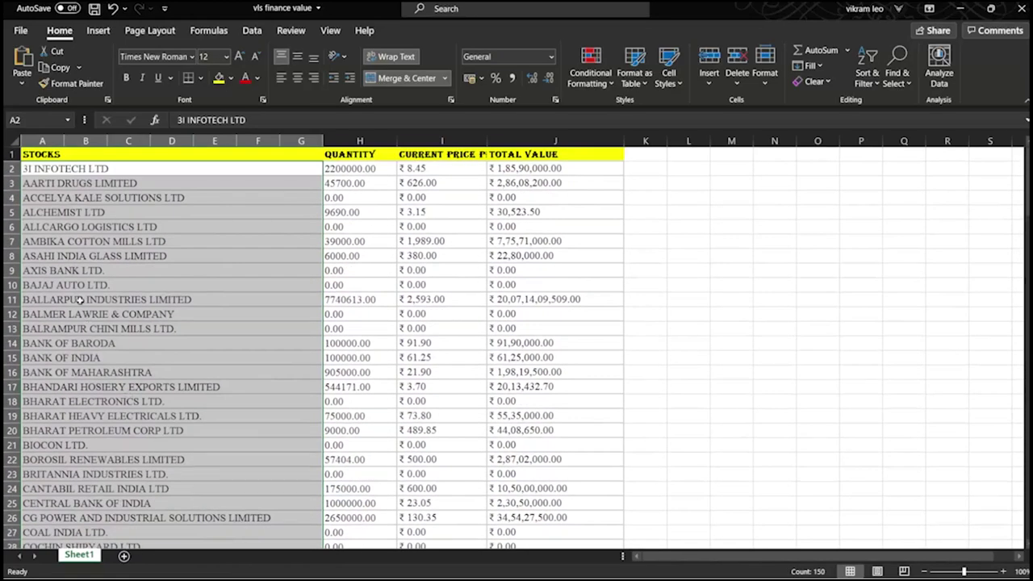
Select all the holdings in the Quantity column from 3I Infotech downward, and check that stock's current price
{"action": "left_click", "coordinate": [110, 170]}
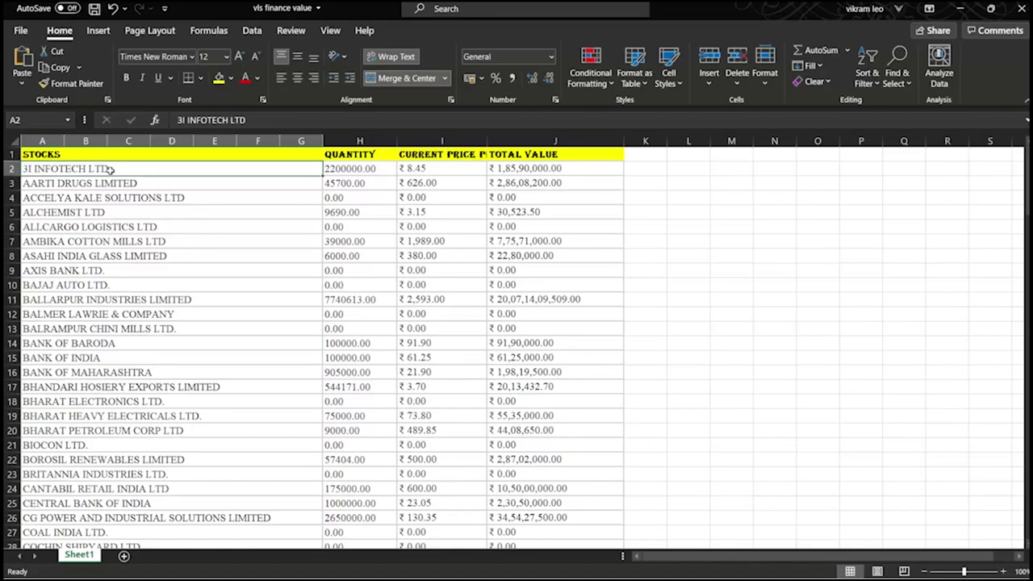
{"action": "left_click", "coordinate": [365, 170]}
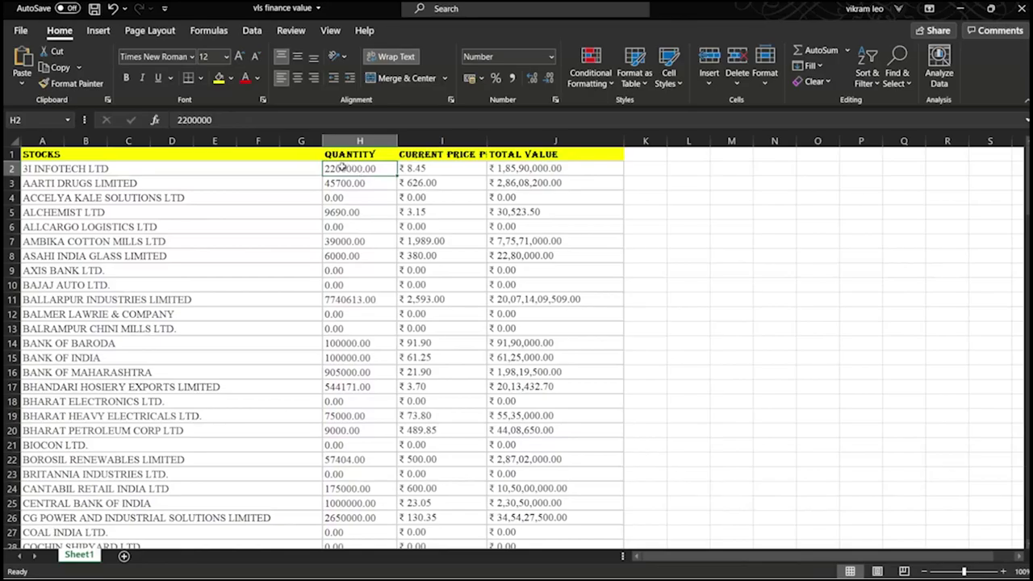
{"action": "left_click_drag", "start_coordinate": [344, 168], "coordinate": [361, 500]}
{"action": "scroll", "coordinate": [367, 484], "scroll_direction": "up", "scroll_amount": 20}
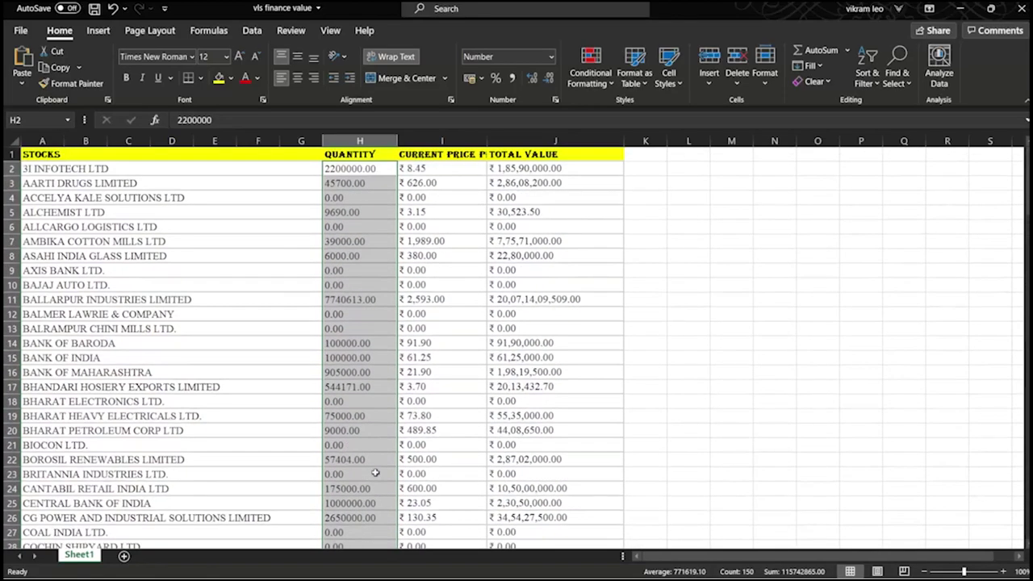
{"action": "left_click", "coordinate": [439, 170]}
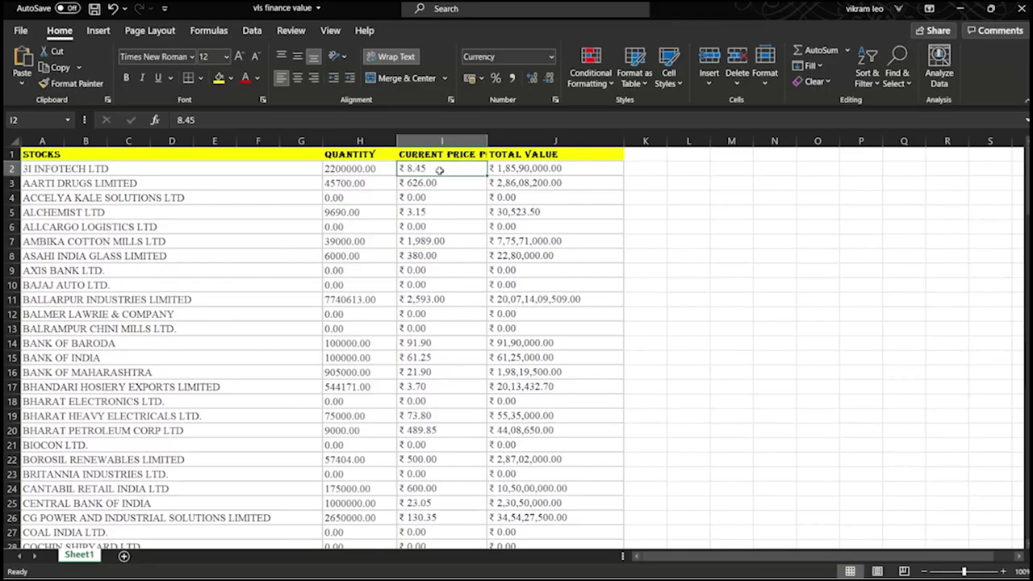
Check 3I Infotech's total value formula and select the figures down the Total Value column
{"action": "left_click", "coordinate": [506, 168]}
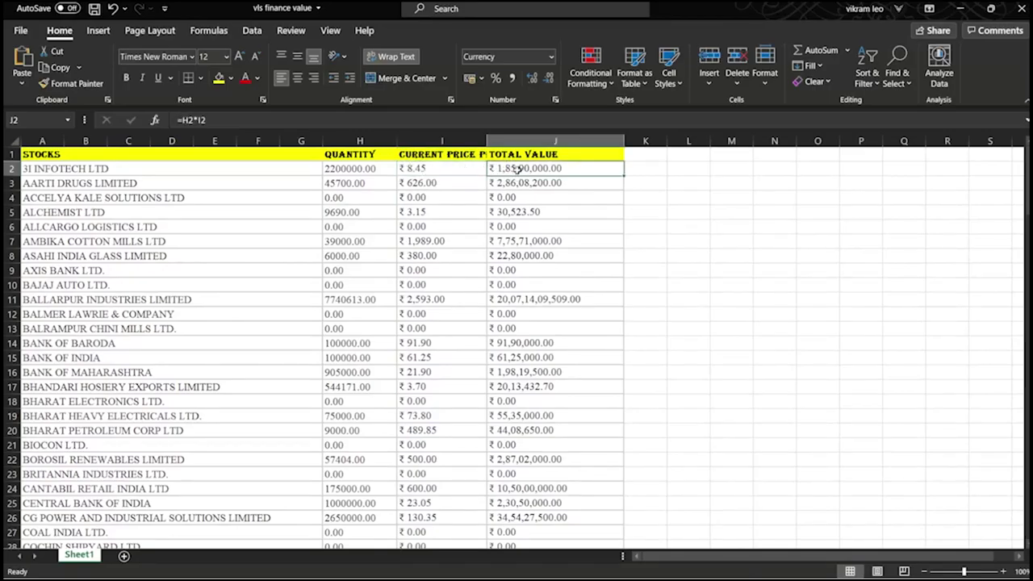
{"action": "left_click_drag", "start_coordinate": [517, 168], "coordinate": [519, 400]}
{"action": "left_click", "coordinate": [514, 389]}
{"action": "left_click", "coordinate": [517, 403]}
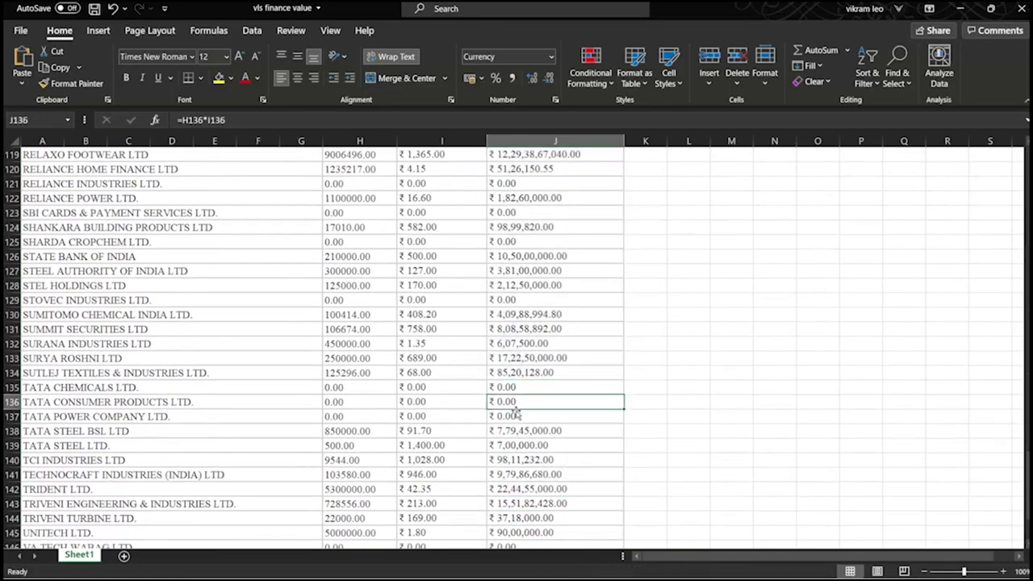
Check the price and quantity of Tata Chemicals and the quantity held in Reliance Home Finance
{"action": "left_click", "coordinate": [409, 387]}
{"action": "left_click", "coordinate": [357, 386]}
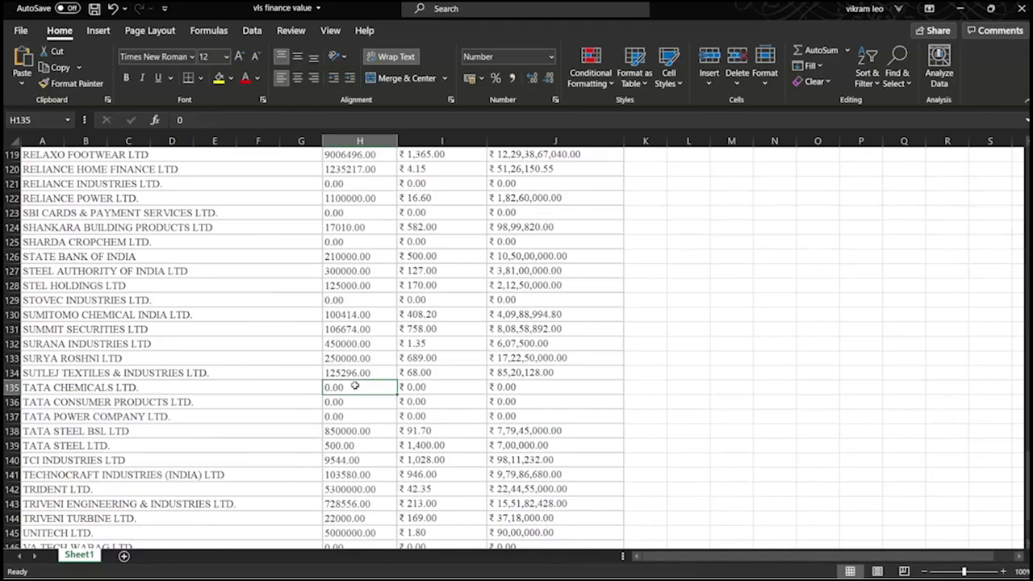
{"action": "scroll", "coordinate": [465, 268], "scroll_direction": "up", "scroll_amount": 2}
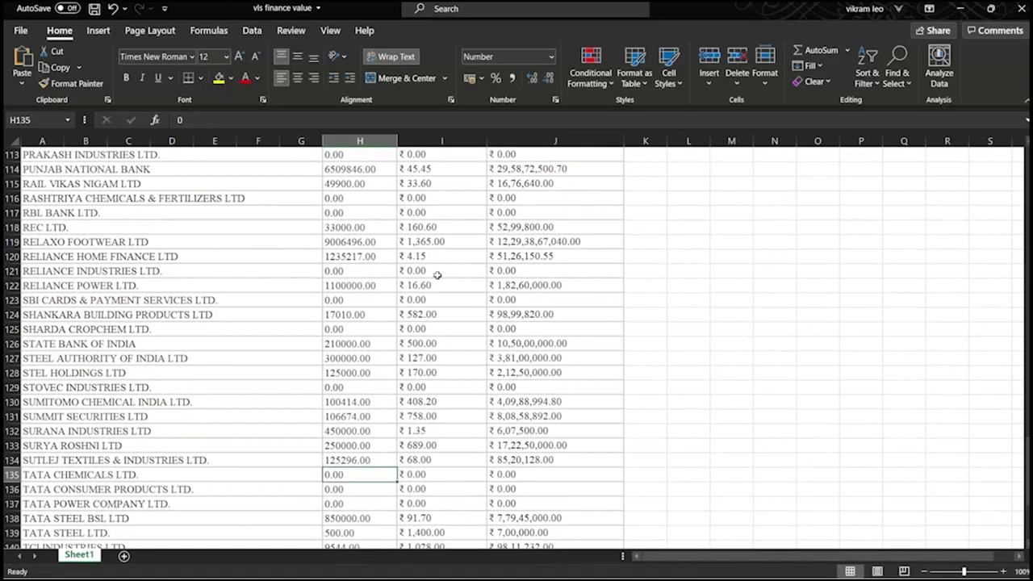
{"action": "left_click", "coordinate": [353, 255]}
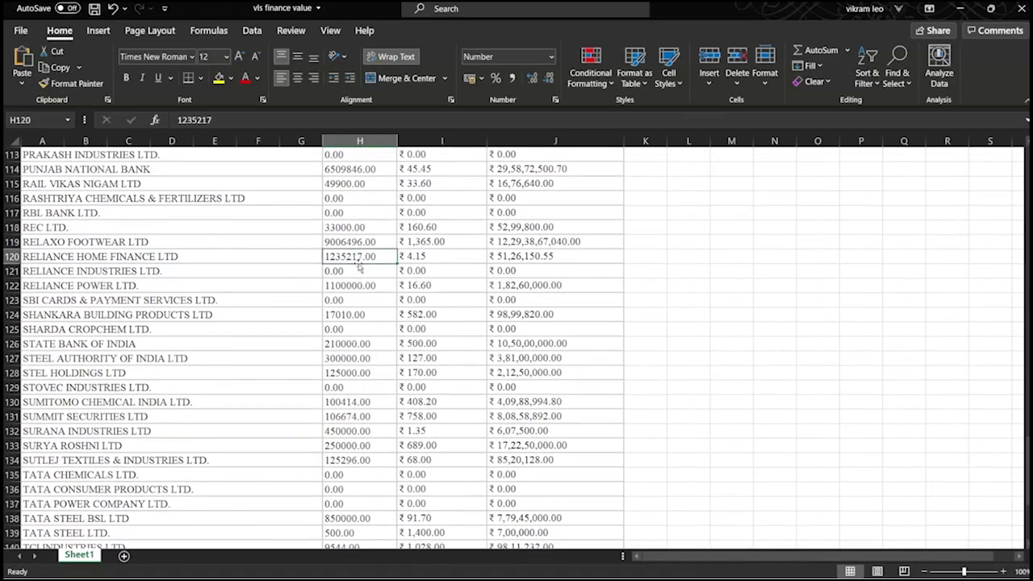
Check the combined value of all holdings in the Total 1.(i) row at the end of the list
{"action": "scroll", "coordinate": [421, 254], "scroll_direction": "down", "scroll_amount": 8}
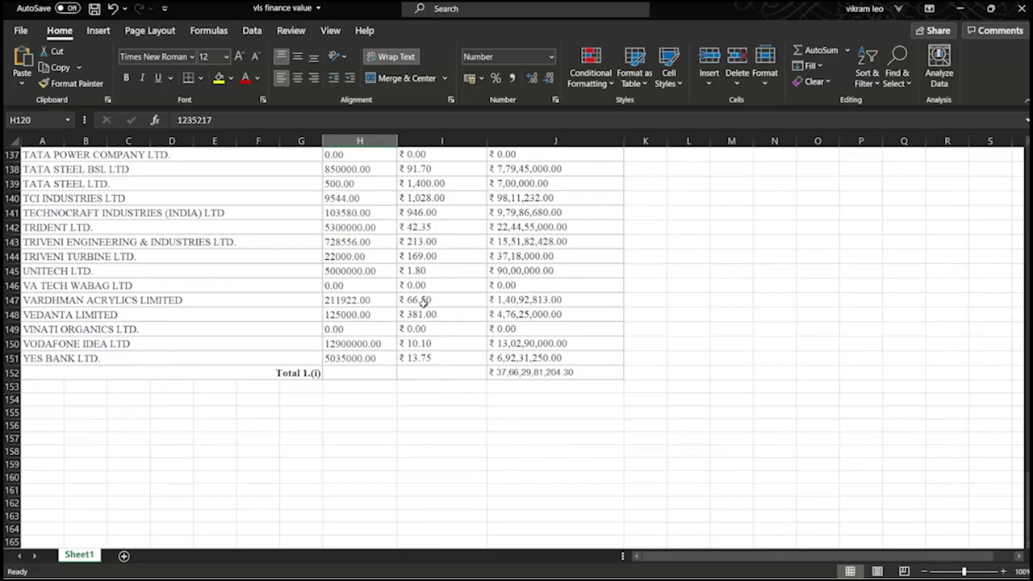
{"action": "scroll", "coordinate": [423, 300], "scroll_direction": "up", "scroll_amount": 2}
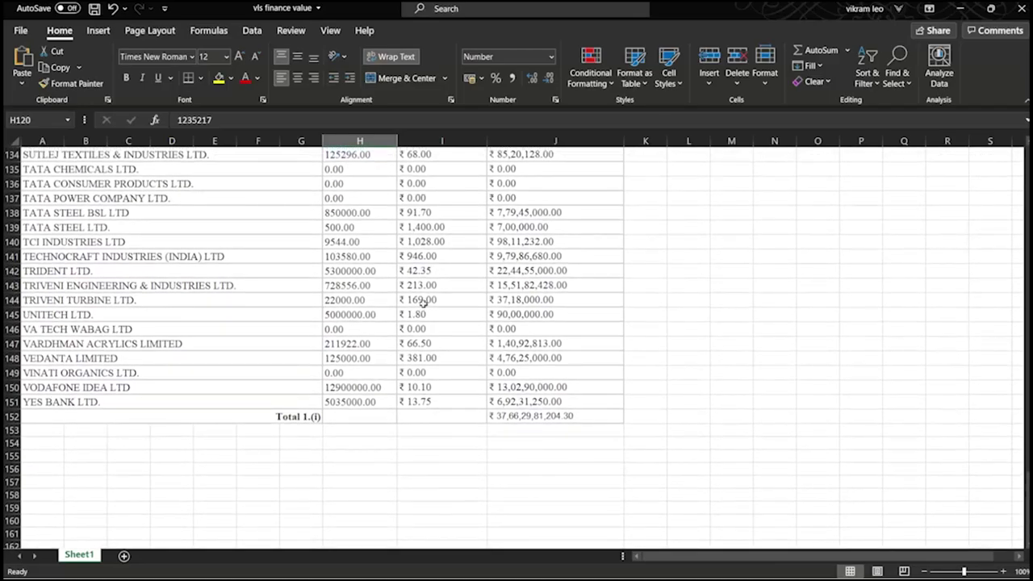
{"action": "left_click", "coordinate": [502, 458]}
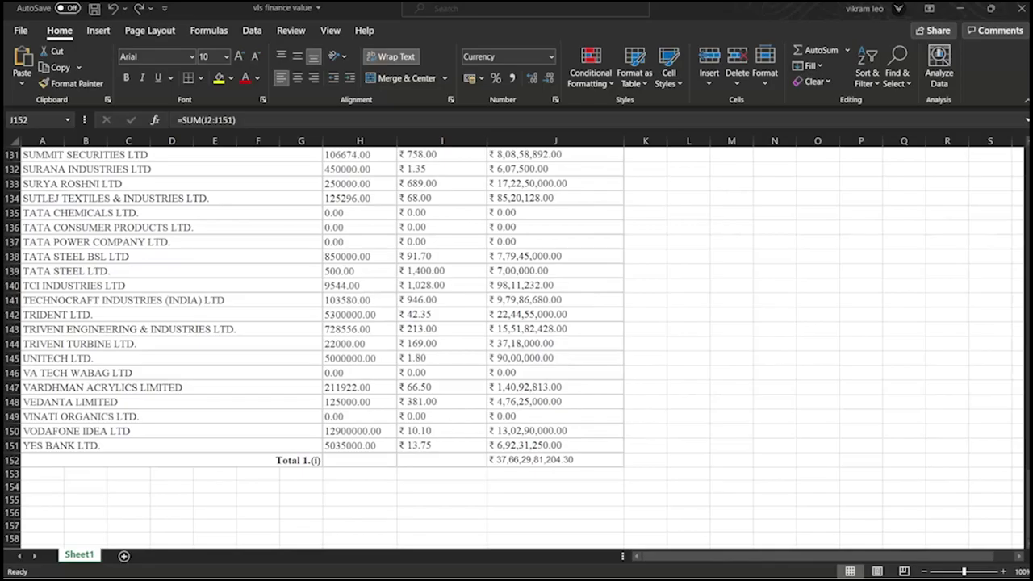
Switch to the Screener page and highlight the Mar 2021 Investments figure in the balance sheet
{"action": "key", "text": "alt+Tab"}
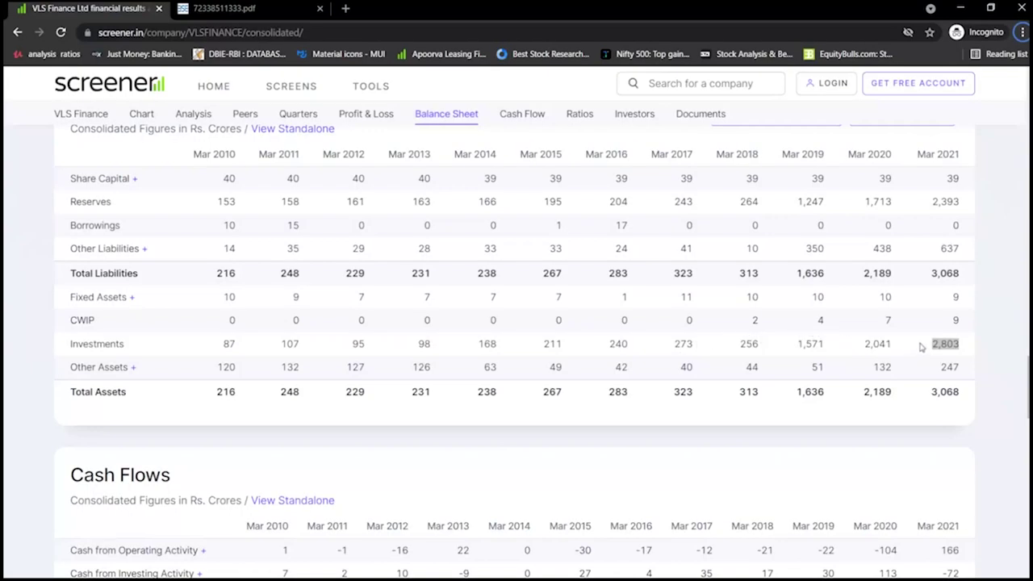
{"action": "left_click", "coordinate": [932, 340]}
{"action": "left_click_drag", "start_coordinate": [928, 347], "coordinate": [960, 351]}
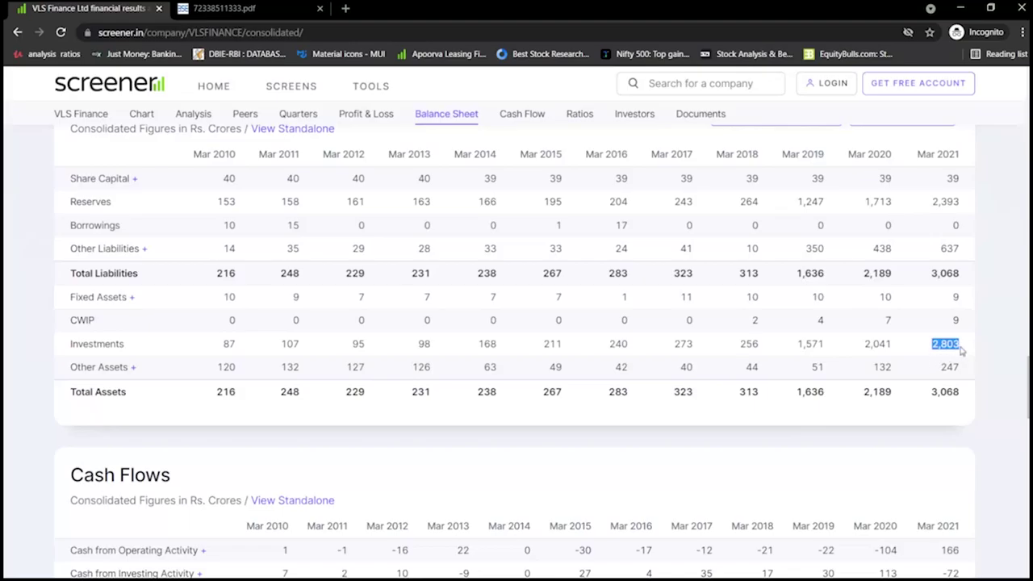
Look over the Ratios section, highlight VLS Finance's current price in the company summary, and view the Shareholding Pattern
{"action": "scroll", "coordinate": [742, 468], "scroll_direction": "down", "scroll_amount": 3}
{"action": "scroll", "coordinate": [747, 465], "scroll_direction": "down", "scroll_amount": 5}
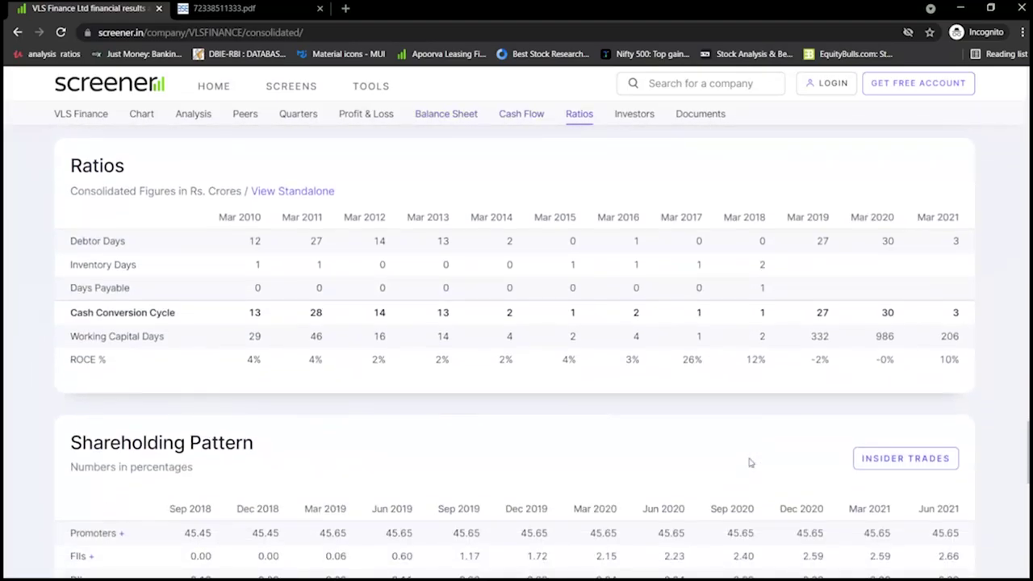
{"action": "scroll", "coordinate": [750, 461], "scroll_direction": "up", "scroll_amount": 7}
{"action": "scroll", "coordinate": [750, 461], "scroll_direction": "up", "scroll_amount": 15}
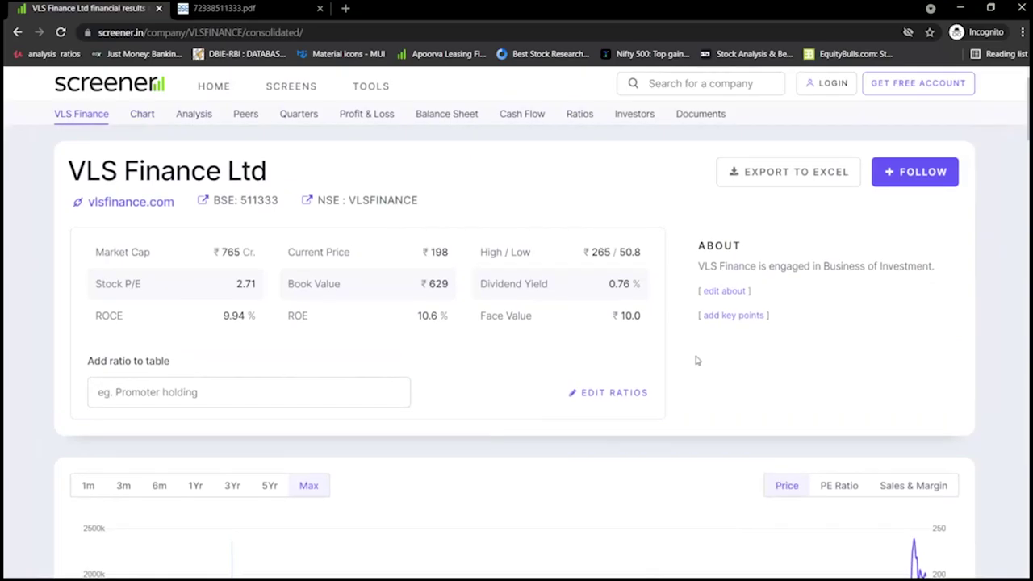
{"action": "left_click_drag", "start_coordinate": [426, 253], "coordinate": [464, 255]}
{"action": "scroll", "coordinate": [468, 380], "scroll_direction": "down", "scroll_amount": 15}
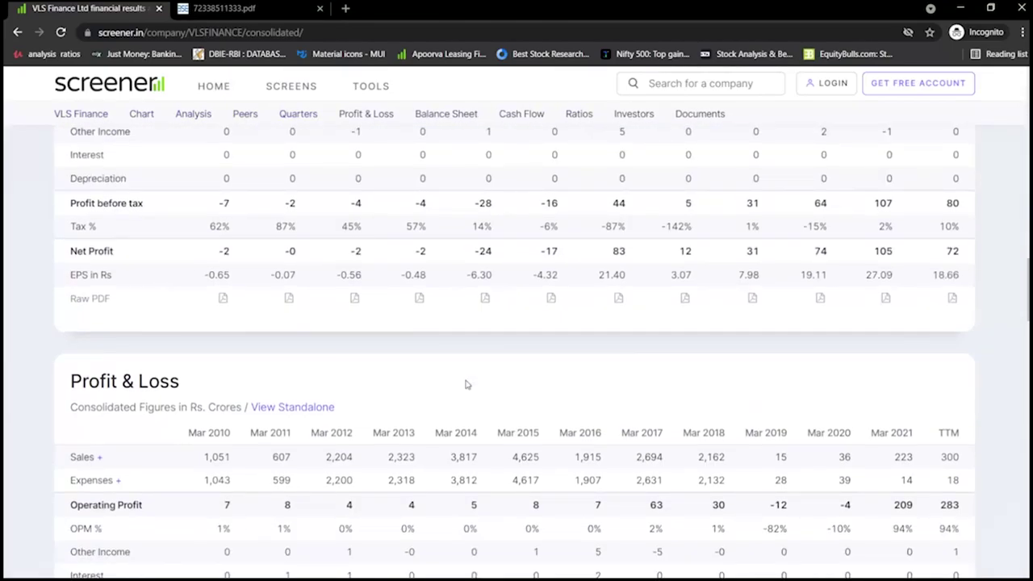
{"action": "scroll", "coordinate": [466, 384], "scroll_direction": "down", "scroll_amount": 10}
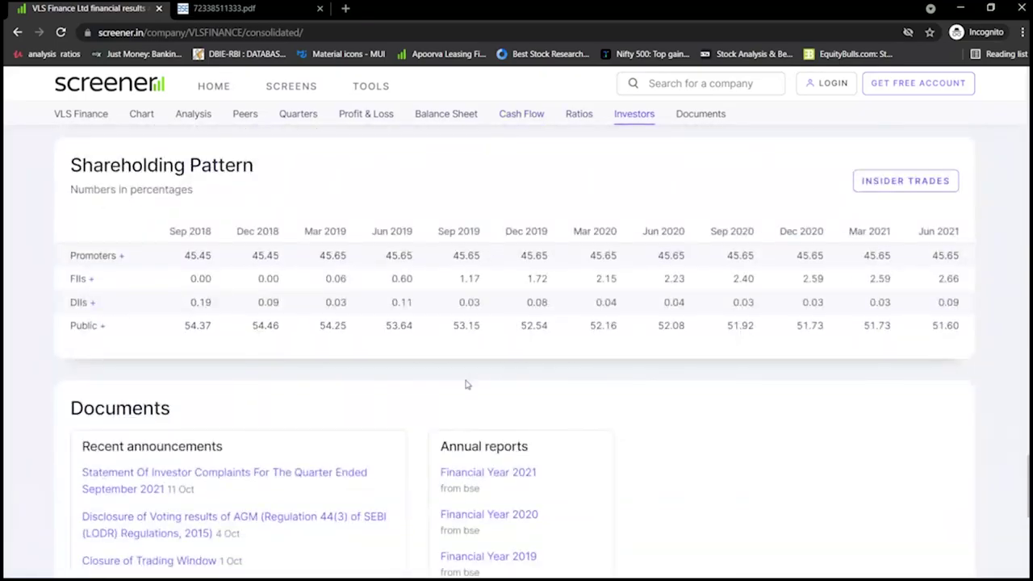
Switch to the FCFF Calculation sheet of the VLS FINANCE fcf workbook
{"action": "key", "text": "alt"}
{"action": "key", "text": "alt+Tab"}
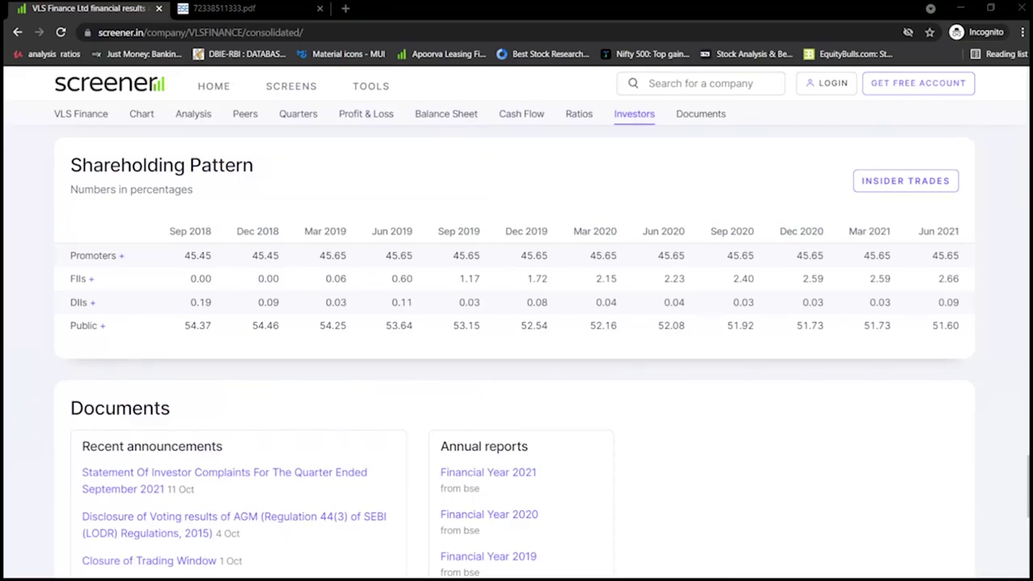
{"action": "key", "text": "alt+Tab"}
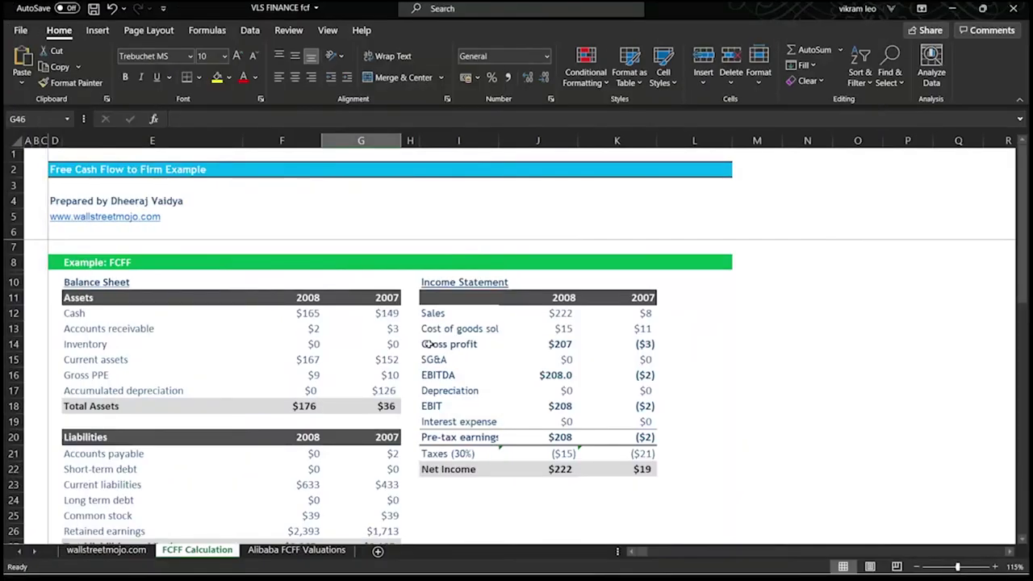
{"action": "key", "text": "alt+Tab"}
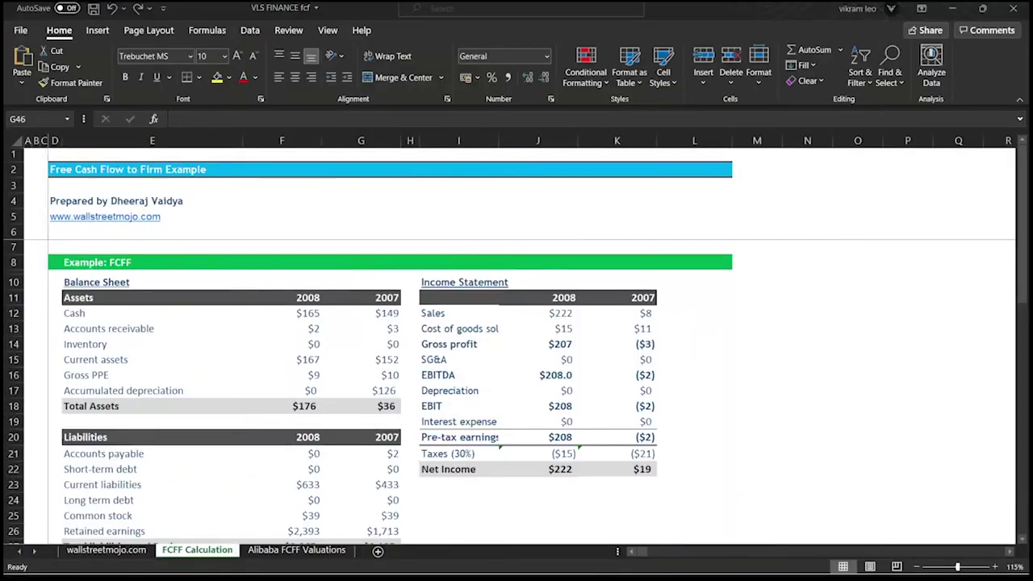
{"action": "key", "text": "alt+Tab"}
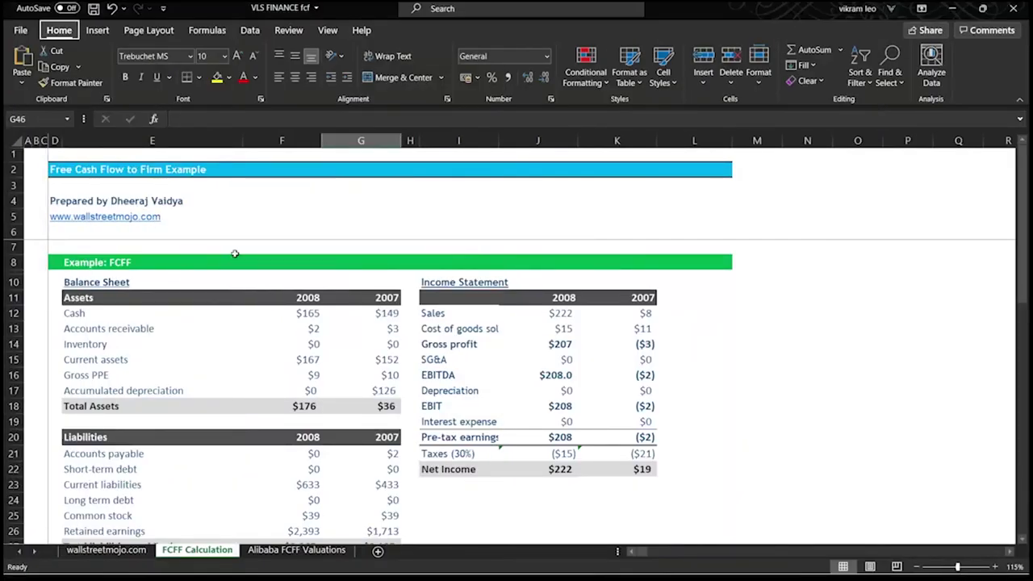
{"action": "left_click", "coordinate": [255, 227]}
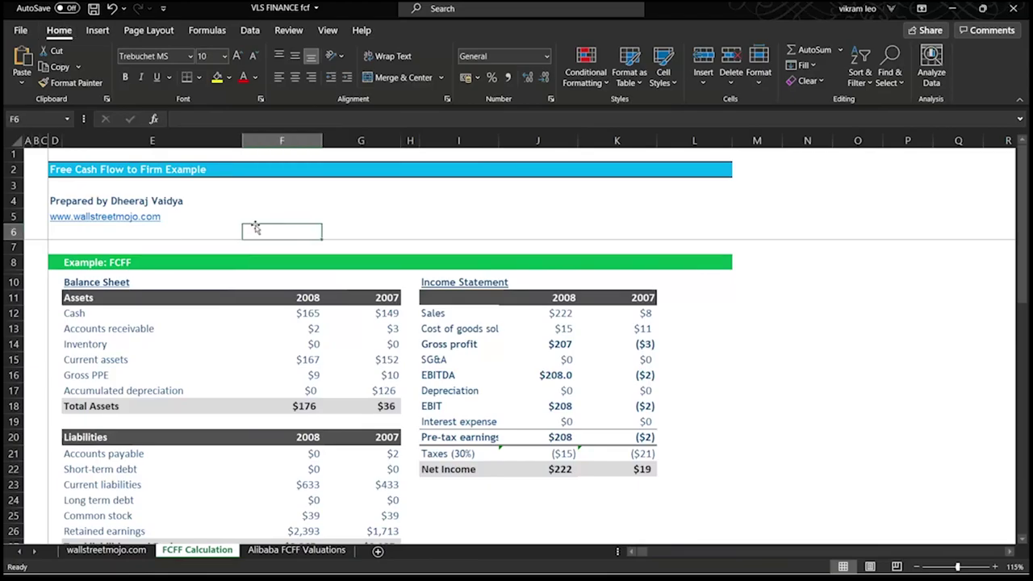
Change the first year heading of the balance sheet's Assets table from 2008 to 2021
{"action": "left_click", "coordinate": [124, 312]}
{"action": "left_click_drag", "start_coordinate": [298, 296], "coordinate": [376, 295]}
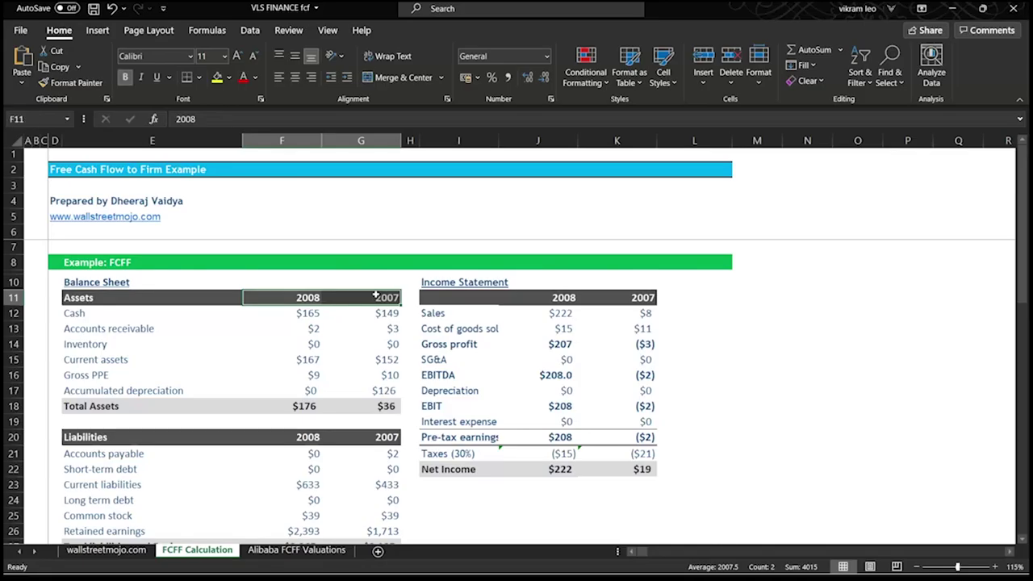
{"action": "left_click", "coordinate": [294, 299]}
{"action": "double_click", "coordinate": [295, 298]}
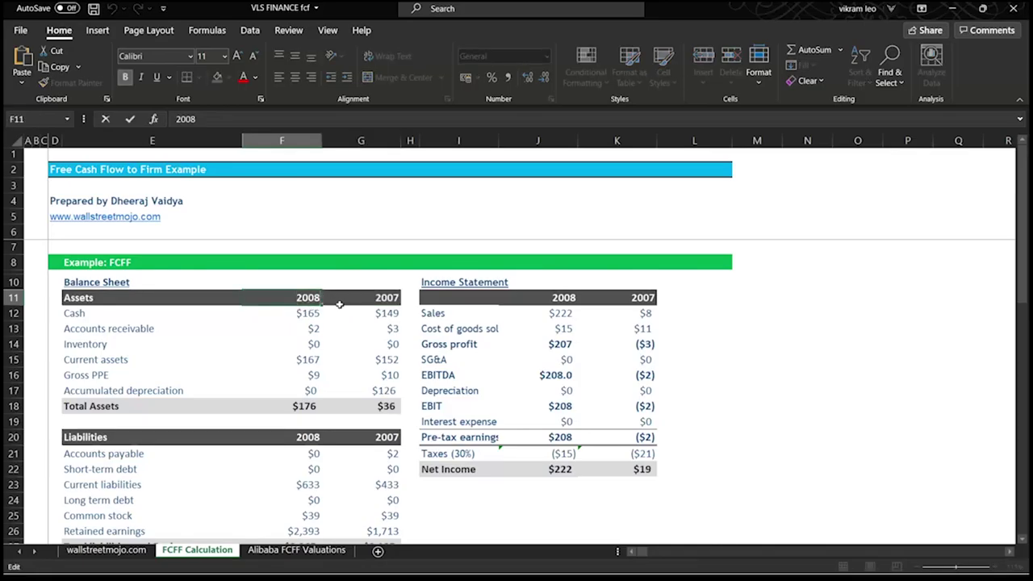
{"action": "key", "text": "BackSpace"}
{"action": "key", "text": "BackSpace"}
{"action": "type", "text": "20"}
{"action": "key", "text": "BackSpace"}
{"action": "type", "text": "1"}
{"action": "key", "text": "Return"}
Set the second year heading of the balance sheet's Assets table to 2020
{"action": "left_click", "coordinate": [339, 303]}
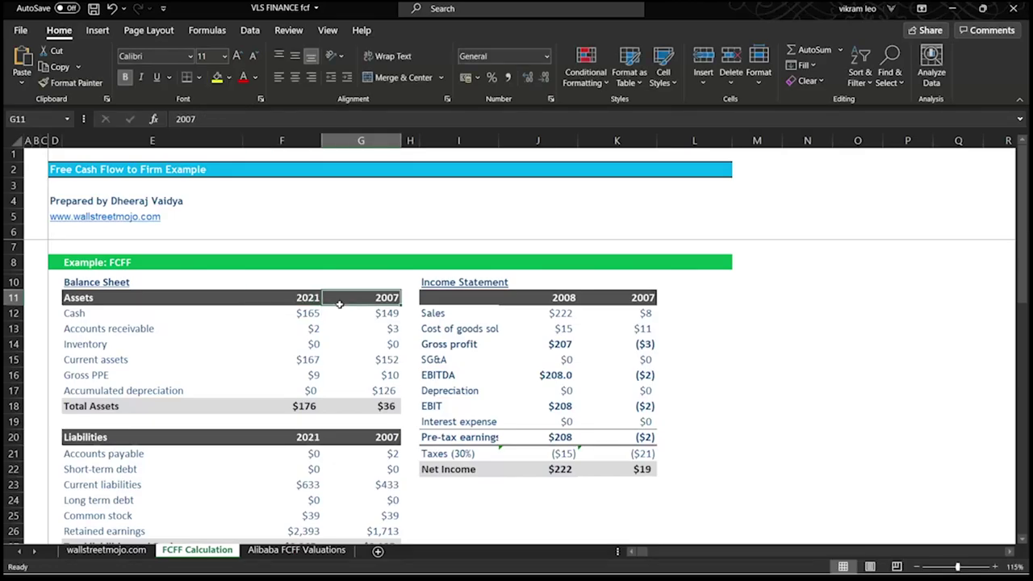
{"action": "left_click", "coordinate": [253, 119]}
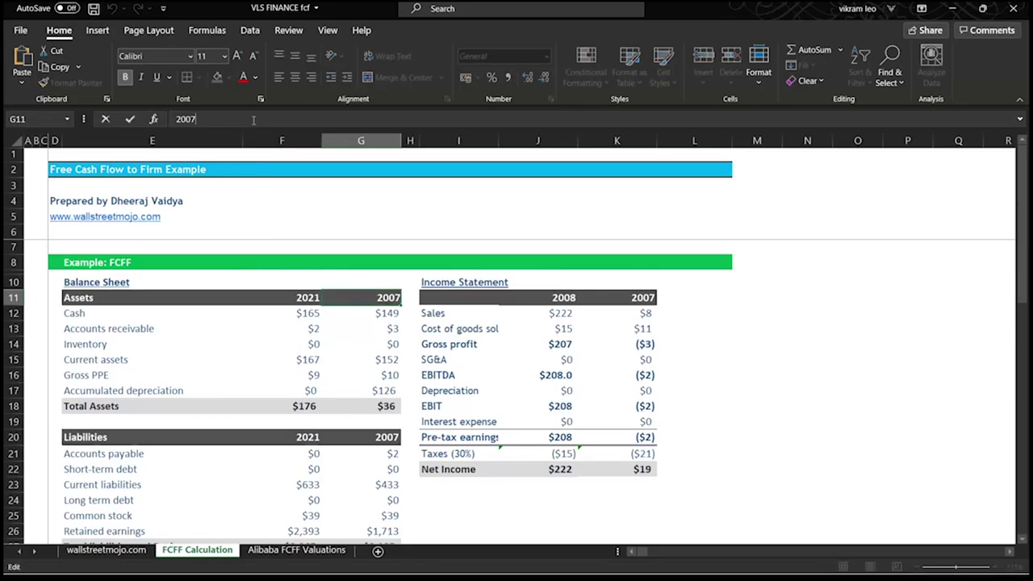
{"action": "key", "text": "BackSpace"}
{"action": "key", "text": "BackSpace"}
{"action": "type", "text": "20"}
{"action": "key", "text": "Return"}
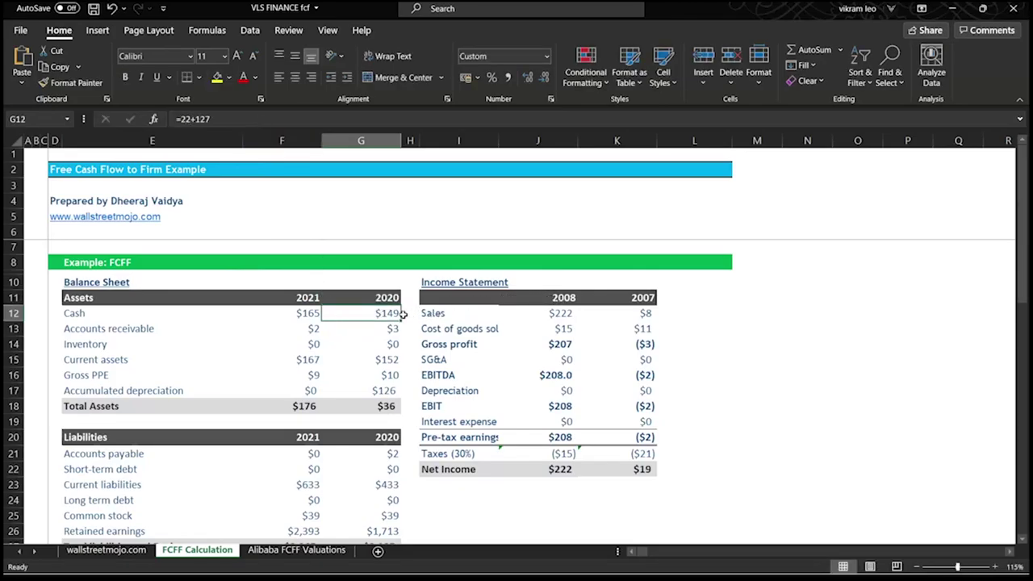
Select both Assets year headings and the three FCFF results, and review the figures they are calculated from
{"action": "left_click_drag", "start_coordinate": [289, 298], "coordinate": [377, 297]}
{"action": "scroll", "coordinate": [387, 359], "scroll_direction": "down", "scroll_amount": 7}
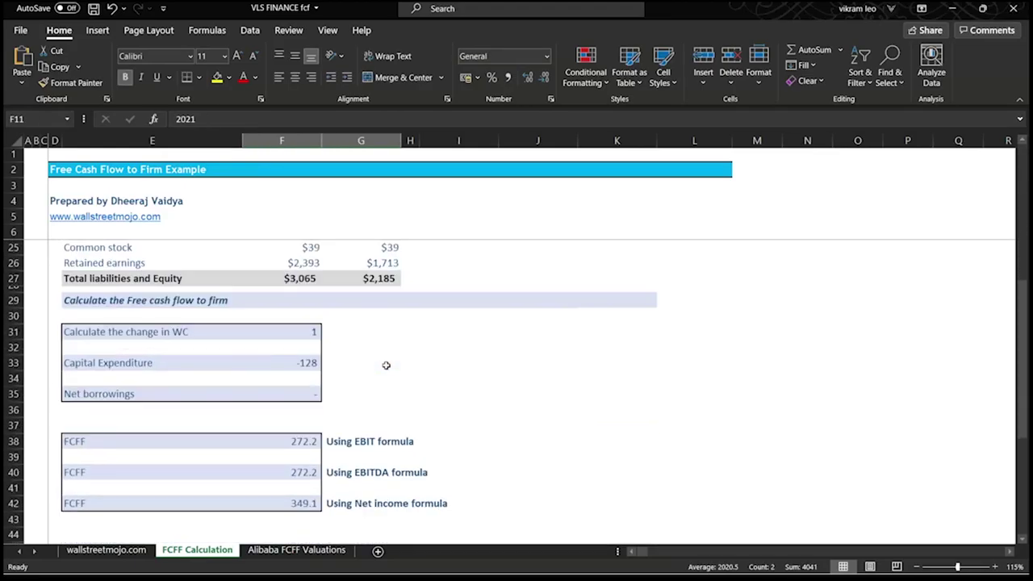
{"action": "left_click_drag", "start_coordinate": [276, 394], "coordinate": [286, 455]}
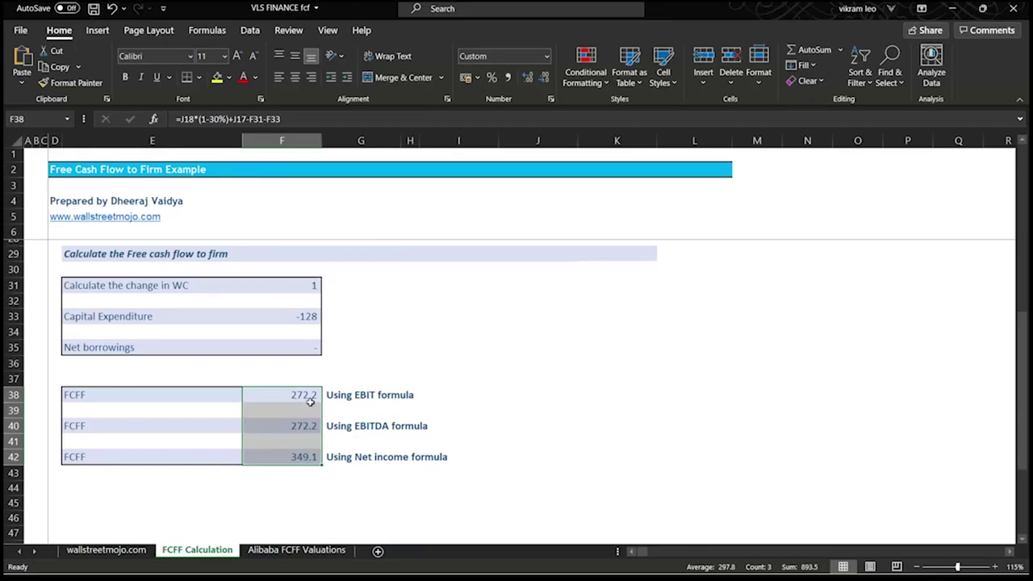
{"action": "scroll", "coordinate": [309, 401], "scroll_direction": "up", "scroll_amount": 7}
{"action": "scroll", "coordinate": [310, 401], "scroll_direction": "down", "scroll_amount": 5}
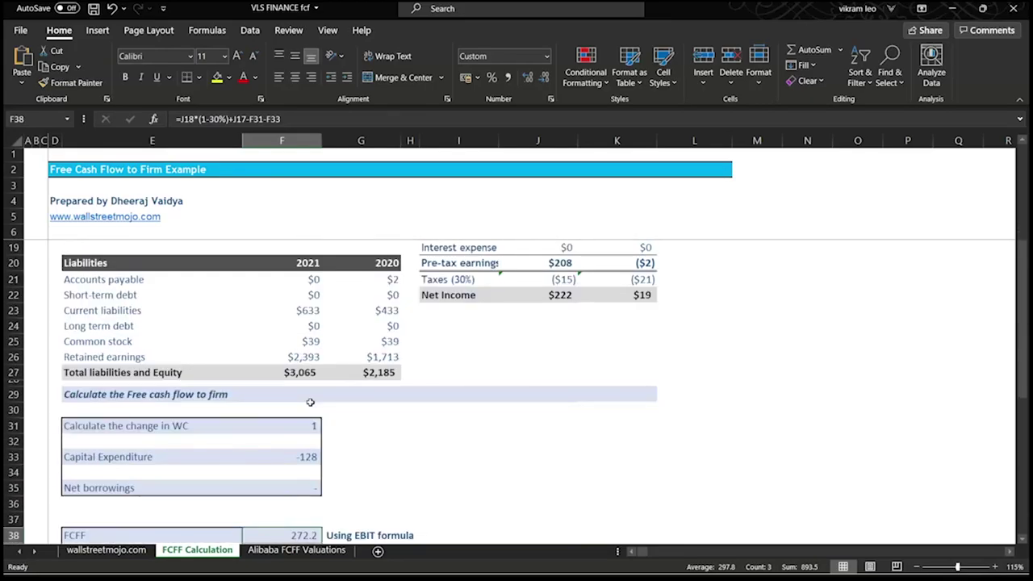
{"action": "scroll", "coordinate": [310, 401], "scroll_direction": "down", "scroll_amount": 2}
{"action": "scroll", "coordinate": [310, 401], "scroll_direction": "down", "scroll_amount": 2}
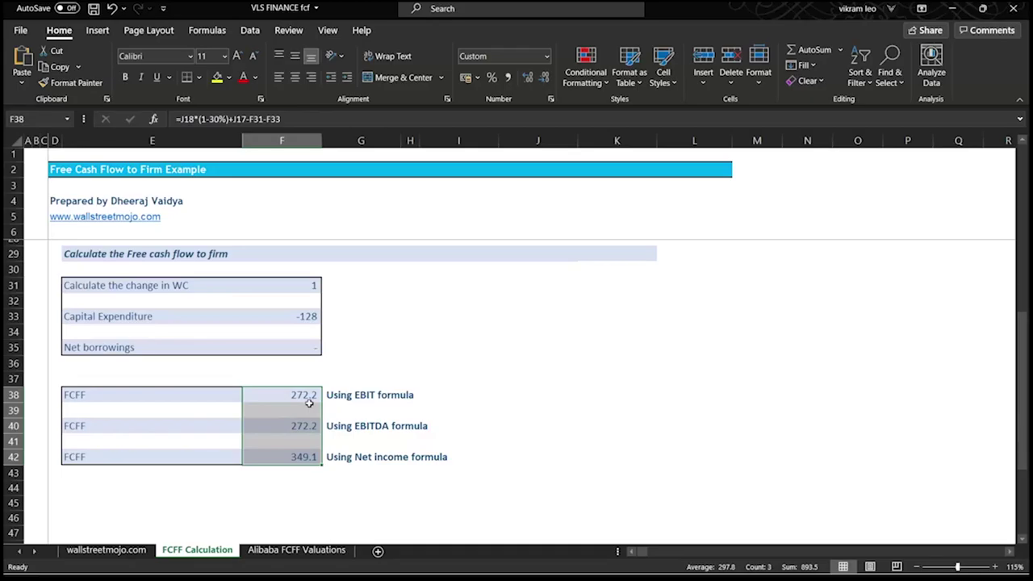
Review the income statement, reselect the three FCFF results, and check the formula of the EBIT-based one
{"action": "scroll", "coordinate": [455, 321], "scroll_direction": "up", "scroll_amount": 7}
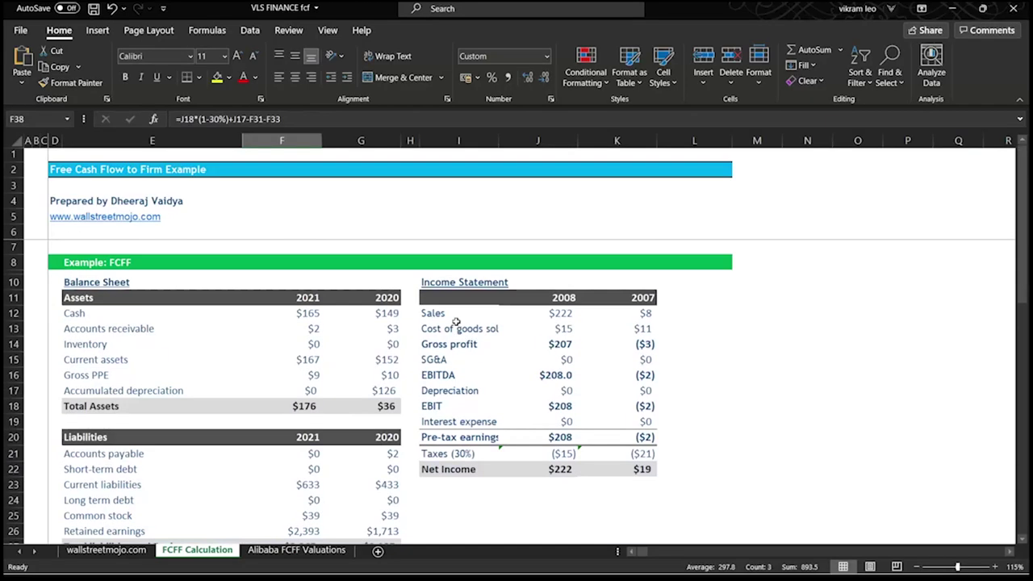
{"action": "scroll", "coordinate": [456, 321], "scroll_direction": "down", "scroll_amount": 8}
{"action": "left_click_drag", "start_coordinate": [290, 355], "coordinate": [289, 413]}
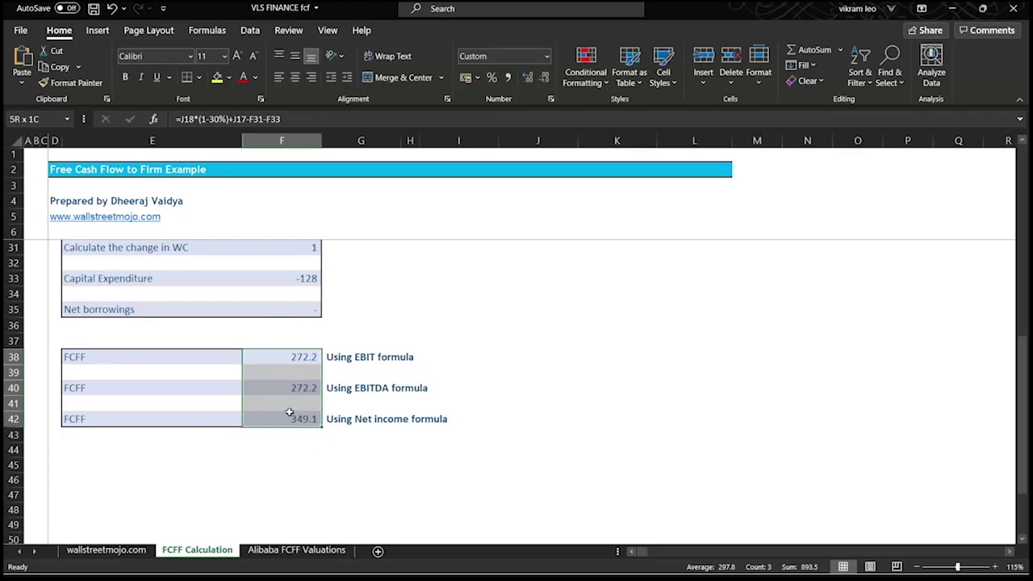
{"action": "left_click", "coordinate": [339, 328]}
{"action": "left_click", "coordinate": [299, 355]}
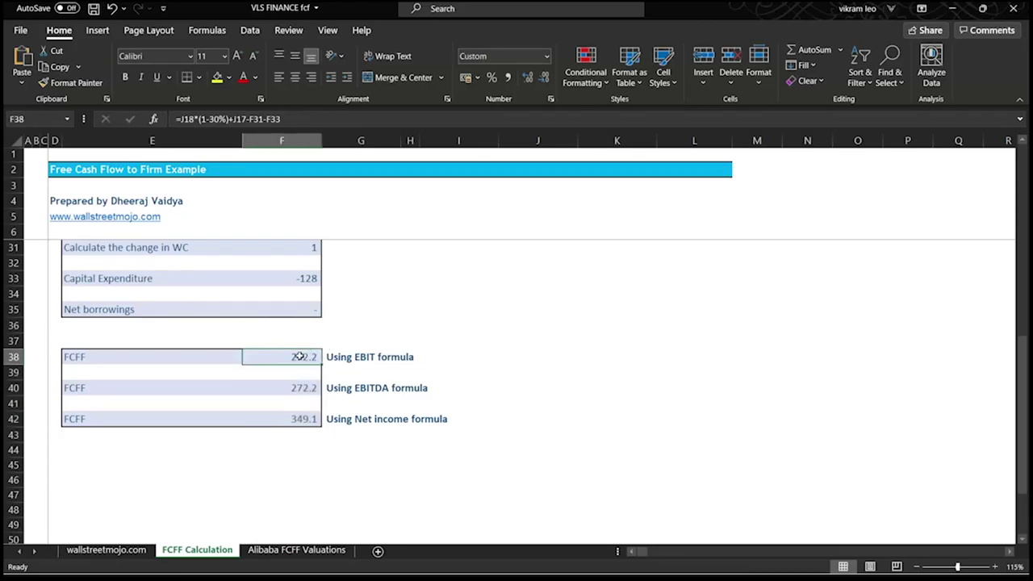
{"action": "scroll", "coordinate": [299, 356], "scroll_direction": "up", "scroll_amount": 4}
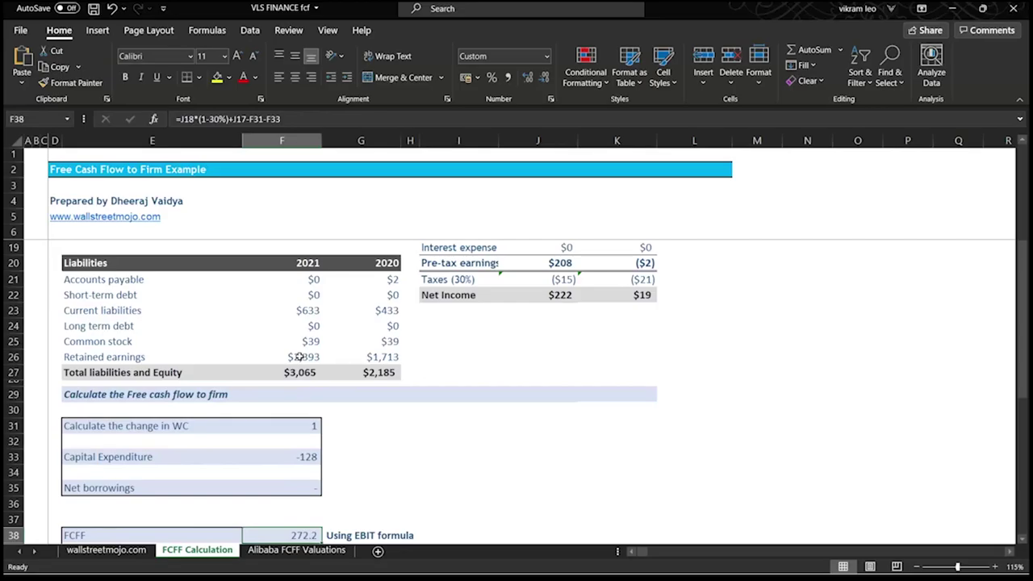
{"action": "scroll", "coordinate": [299, 355], "scroll_direction": "up", "scroll_amount": 3}
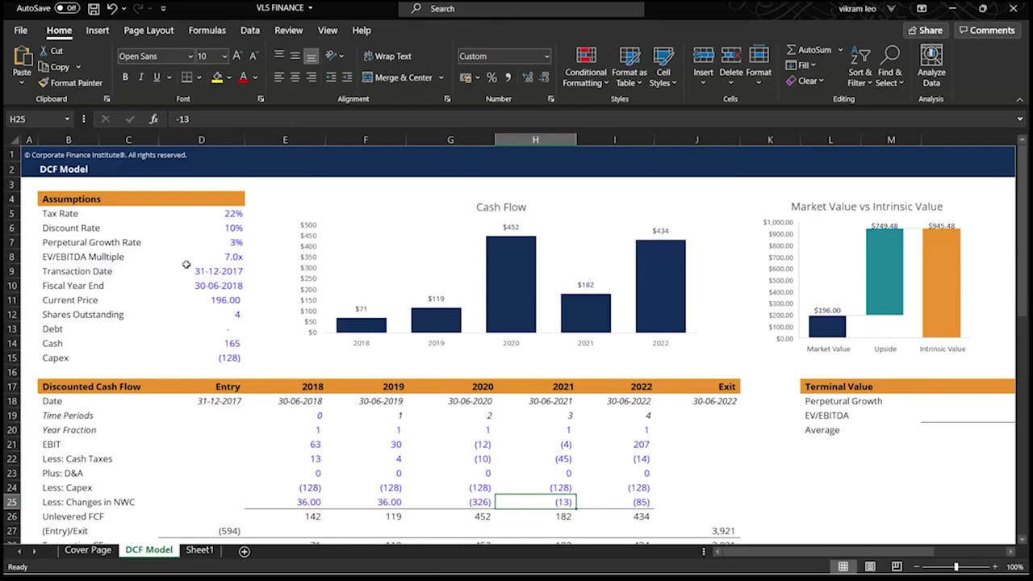
Select the assumption values from Tax Rate to Capex in the DCF model and review the valuation tables they feed
{"action": "left_click_drag", "start_coordinate": [218, 214], "coordinate": [216, 357]}
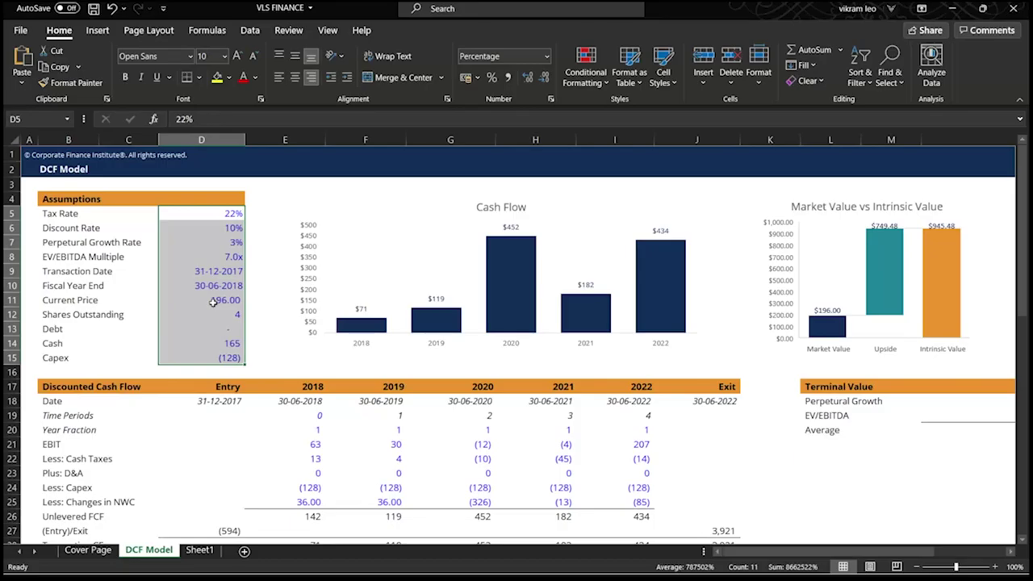
{"action": "scroll", "coordinate": [213, 302], "scroll_direction": "down", "scroll_amount": 3}
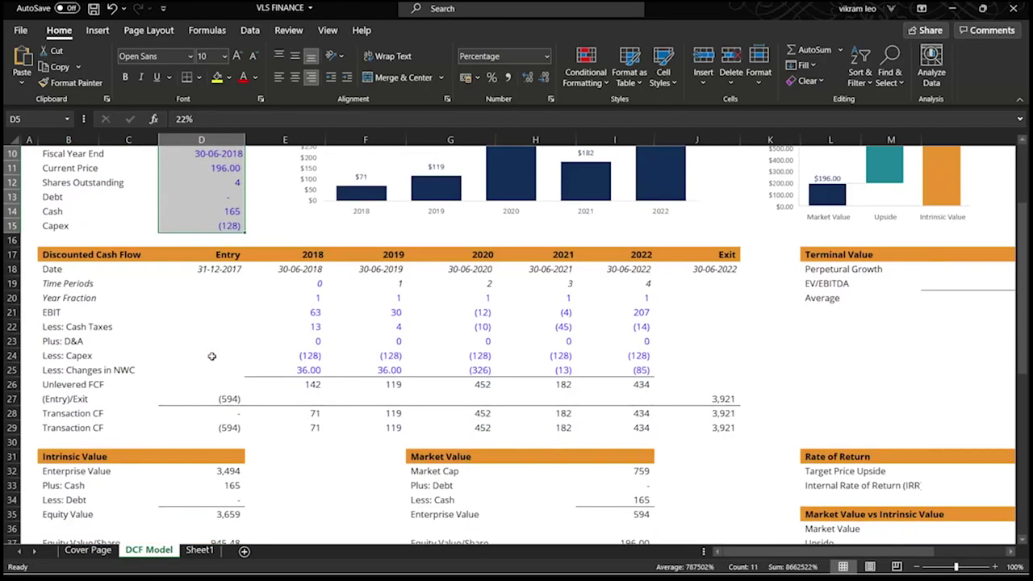
{"action": "scroll", "coordinate": [211, 356], "scroll_direction": "down", "scroll_amount": 1}
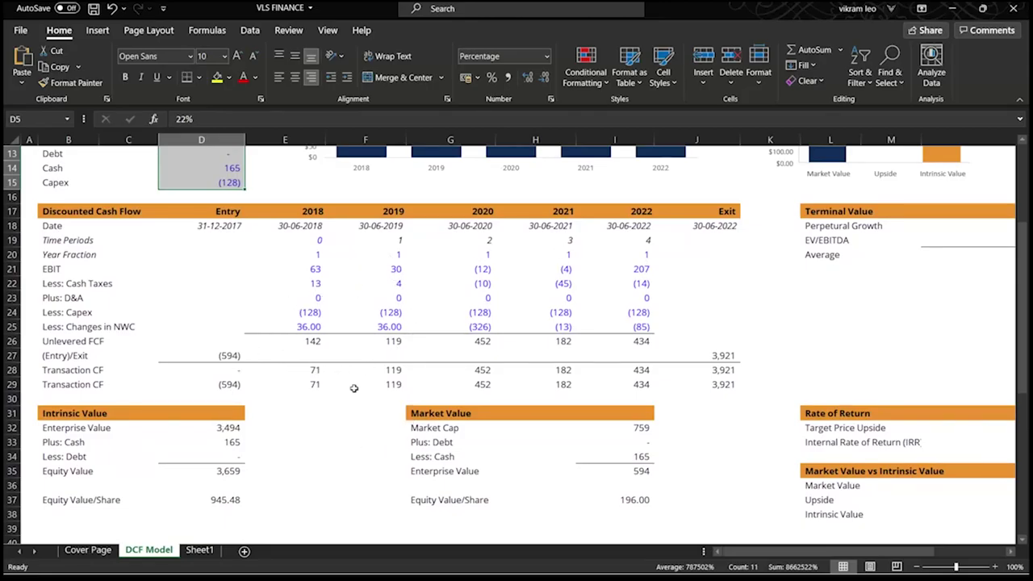
{"action": "scroll", "coordinate": [353, 388], "scroll_direction": "up", "scroll_amount": 4}
{"action": "scroll", "coordinate": [354, 388], "scroll_direction": "down", "scroll_amount": 1}
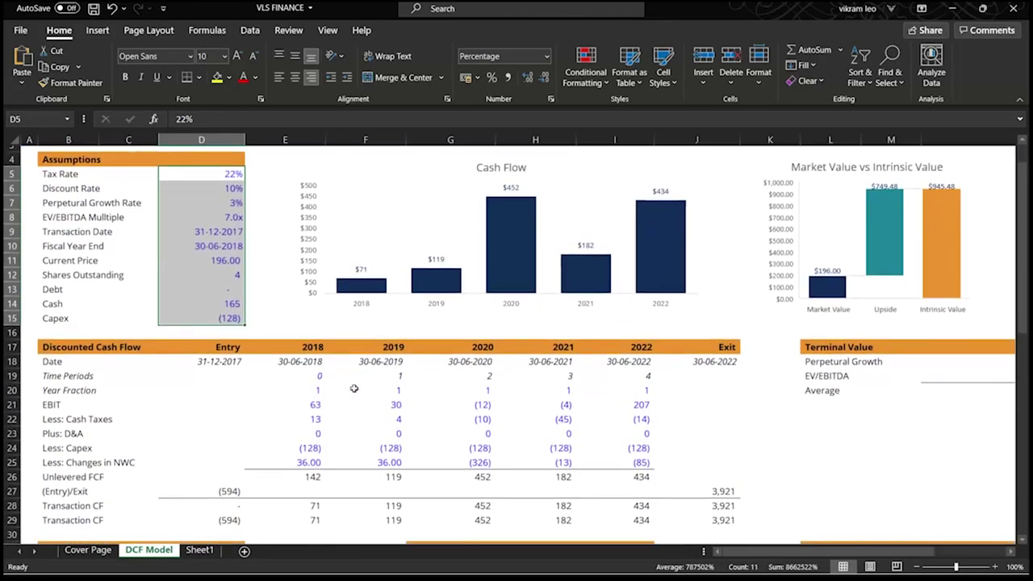
Select the 2018 to 2022 headings of the Discounted Cash Flow table, and check the formula of the Intrinsic Value table's Equity Value/Share
{"action": "left_click", "coordinate": [307, 340]}
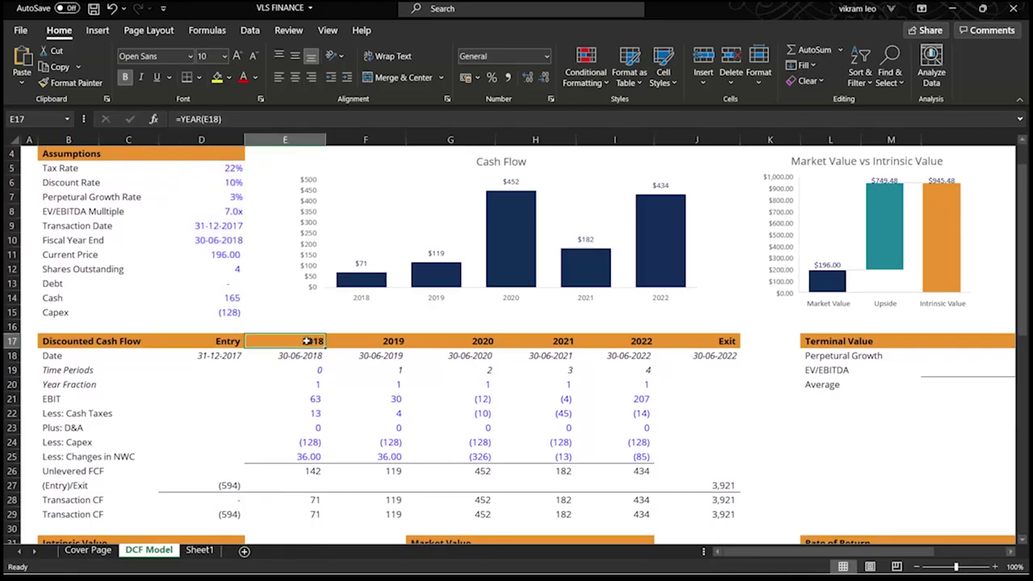
{"action": "left_click_drag", "start_coordinate": [307, 341], "coordinate": [638, 339]}
{"action": "scroll", "coordinate": [433, 387], "scroll_direction": "down", "scroll_amount": 7}
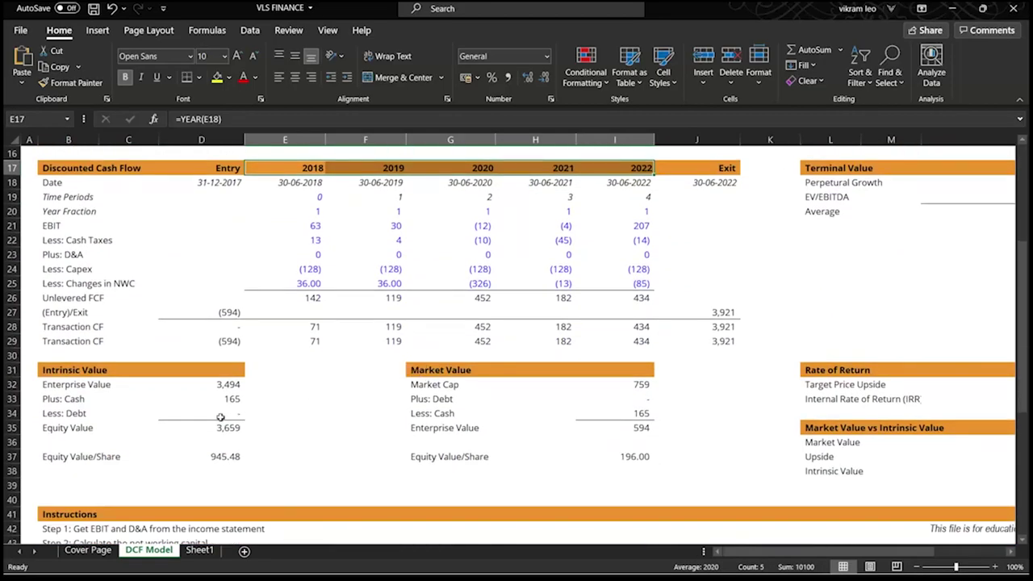
{"action": "scroll", "coordinate": [218, 410], "scroll_direction": "up", "scroll_amount": 1}
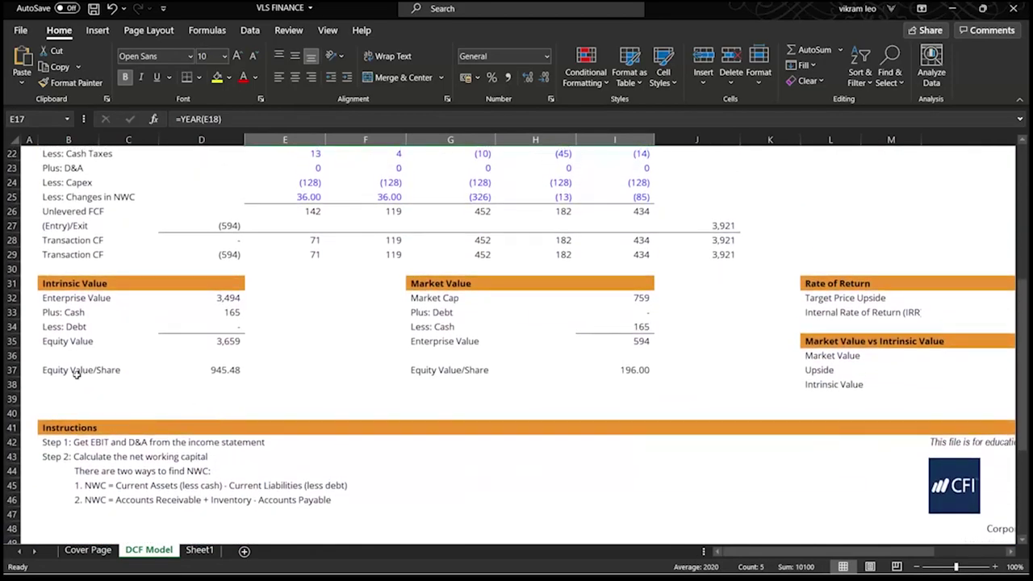
{"action": "left_click", "coordinate": [202, 372]}
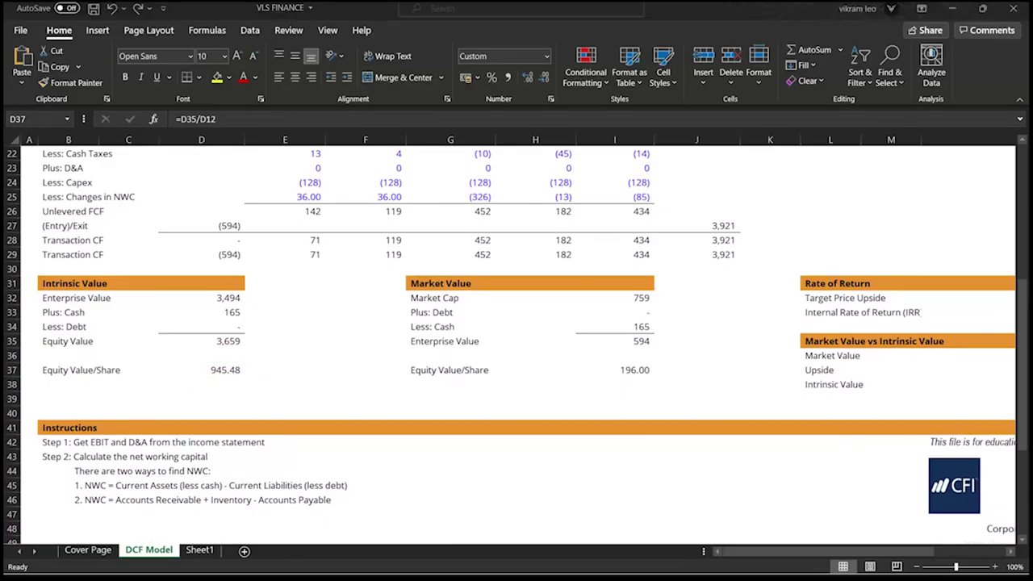
Switch to the VLS Finance page on Screener in the browser and check the company's current share price
{"action": "key", "text": "alt+Tab"}
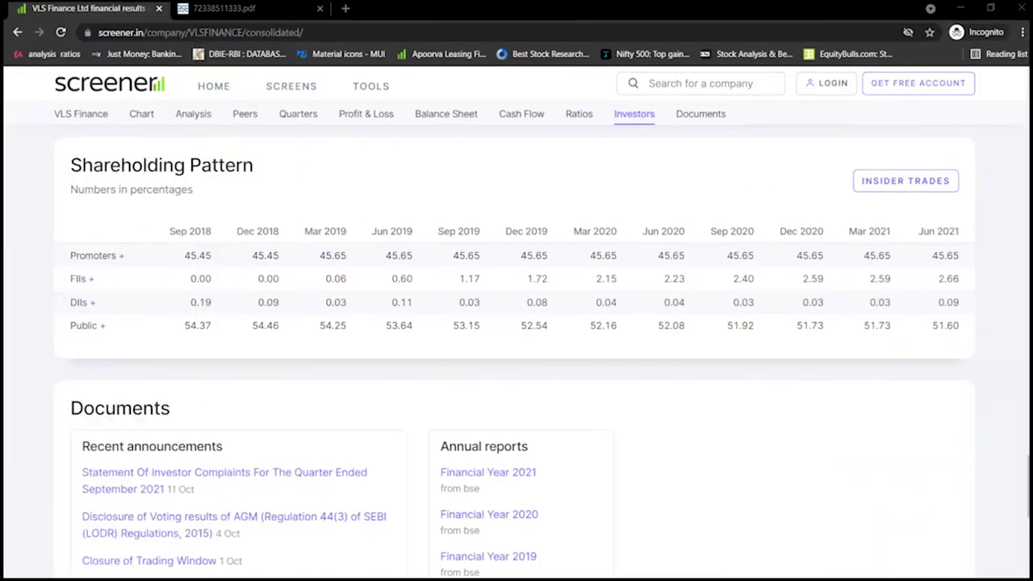
{"action": "key", "text": "alt+Tab"}
{"action": "key", "text": "alt+Tab"}
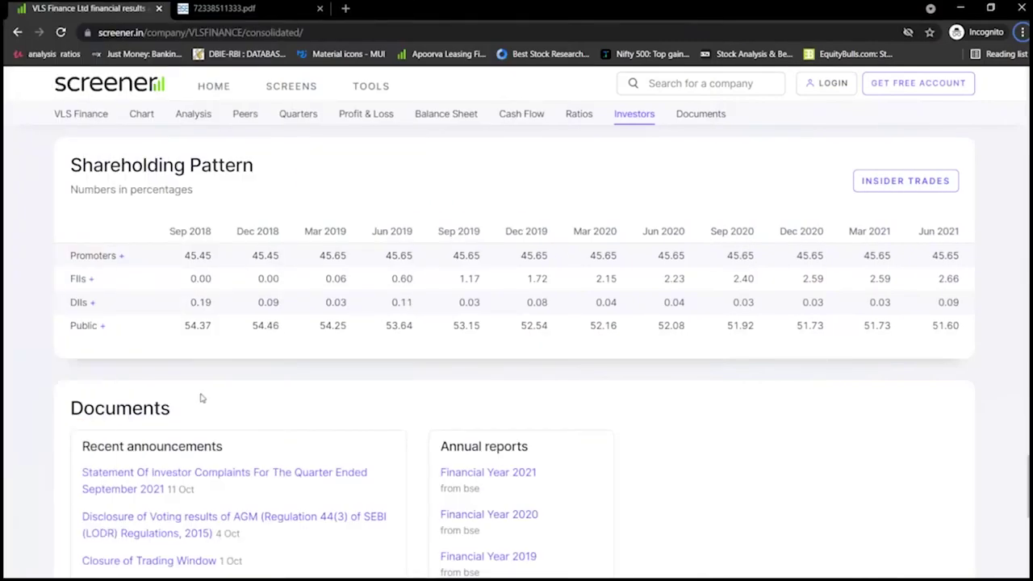
{"action": "scroll", "coordinate": [200, 397], "scroll_direction": "up", "scroll_amount": 15}
{"action": "scroll", "coordinate": [200, 397], "scroll_direction": "up", "scroll_amount": 15}
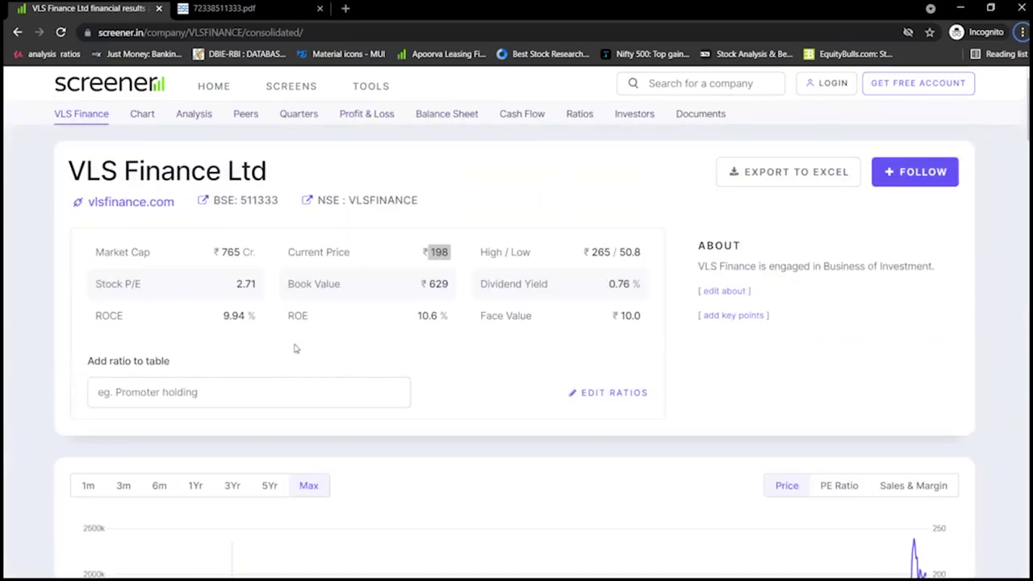
{"action": "left_click", "coordinate": [452, 252]}
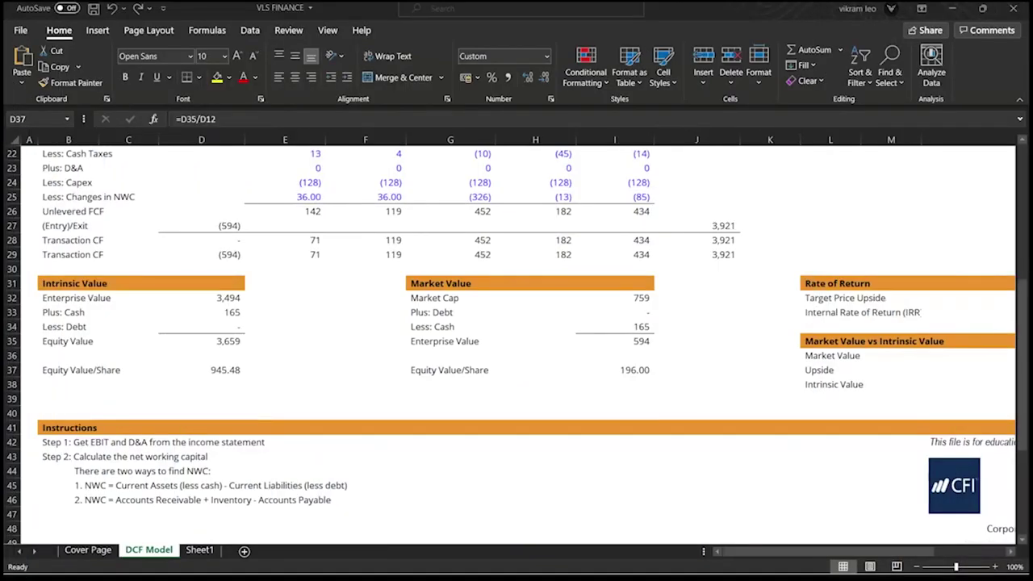
Return to the DCF model, check the formula of Upside in the Market Value vs Intrinsic Value table, and review the charts
{"action": "scroll", "coordinate": [445, 239], "scroll_direction": "right", "scroll_amount": 5}
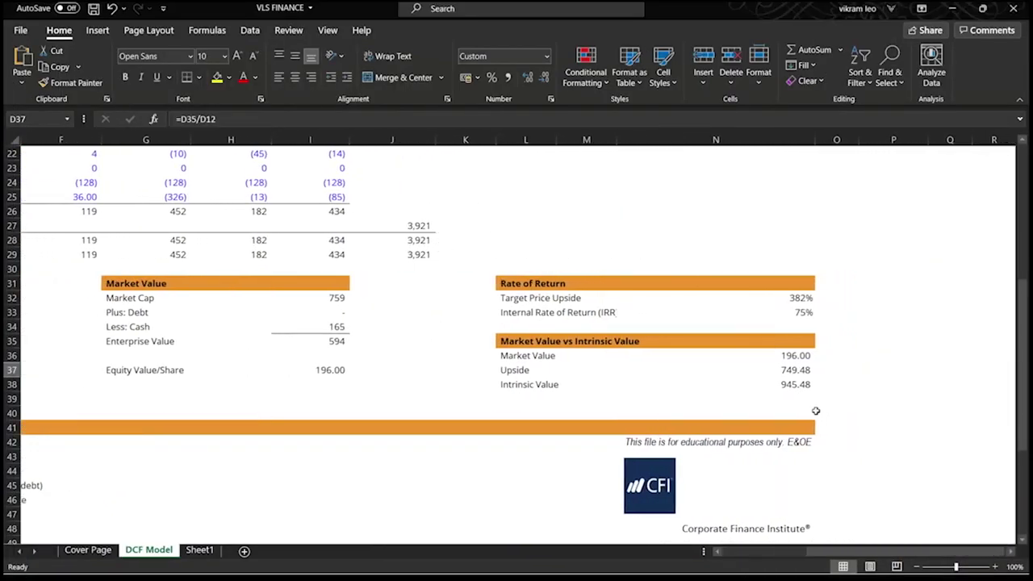
{"action": "left_click", "coordinate": [781, 370]}
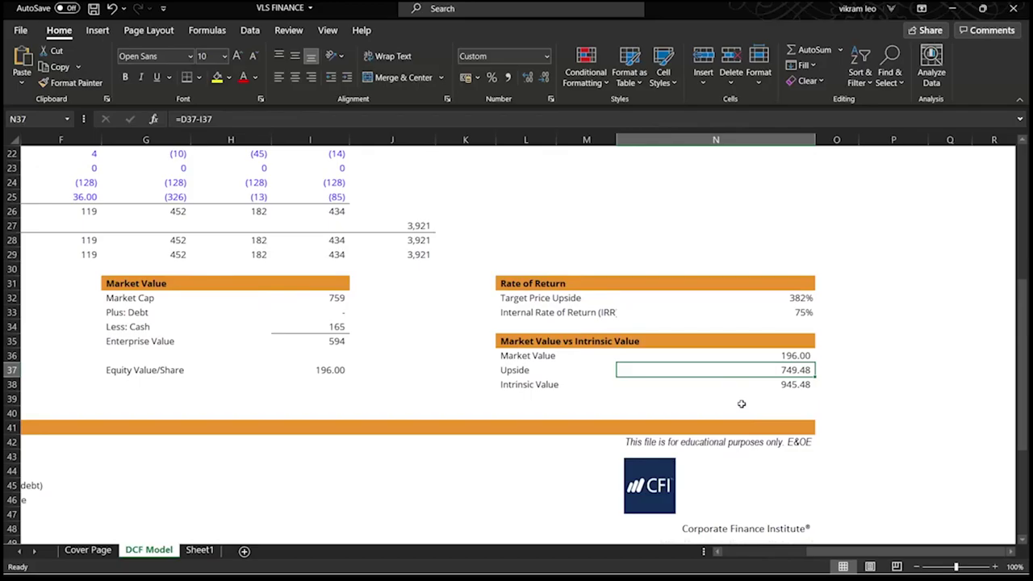
{"action": "scroll", "coordinate": [615, 321], "scroll_direction": "up", "scroll_amount": 6}
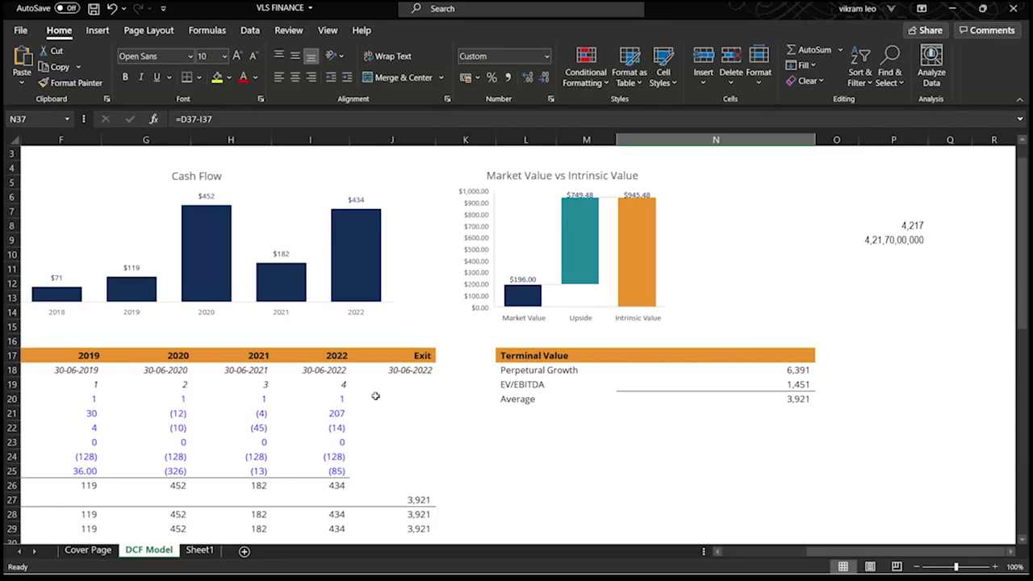
Review the DCF model from its assumptions to its instructions, and switch to the FCFF Calculation sheet of the VLS FINANCE fcf workbook
{"action": "scroll", "coordinate": [375, 396], "scroll_direction": "up", "scroll_amount": 1}
{"action": "scroll", "coordinate": [375, 396], "scroll_direction": "left", "scroll_amount": 3}
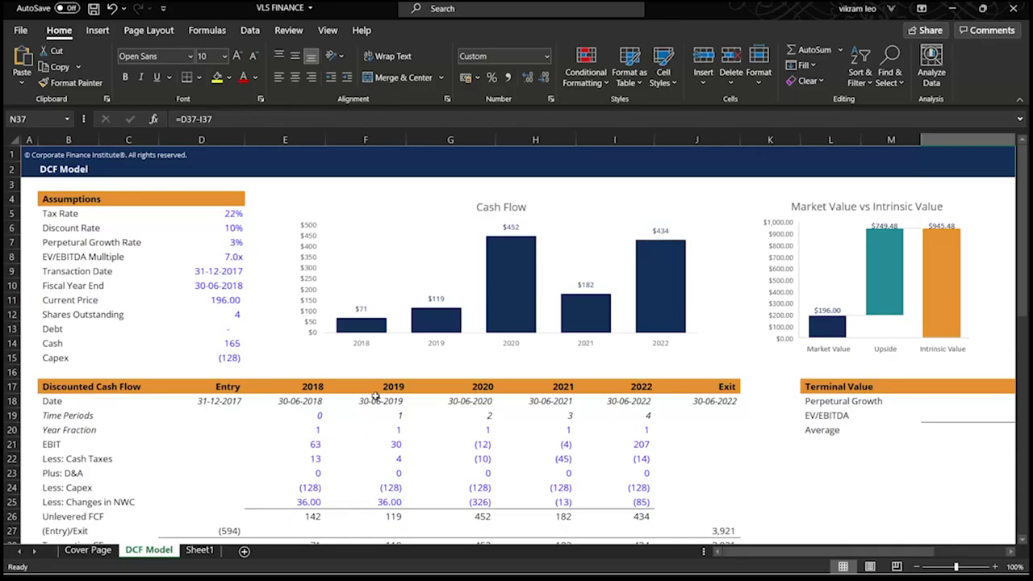
{"action": "scroll", "coordinate": [375, 396], "scroll_direction": "down", "scroll_amount": 8}
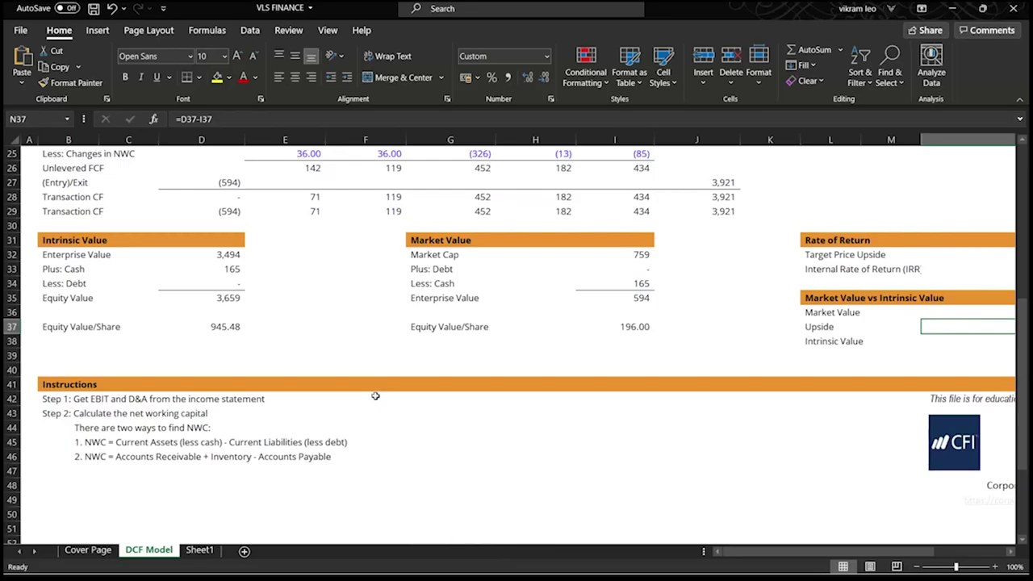
{"action": "key", "text": "alt+Tab"}
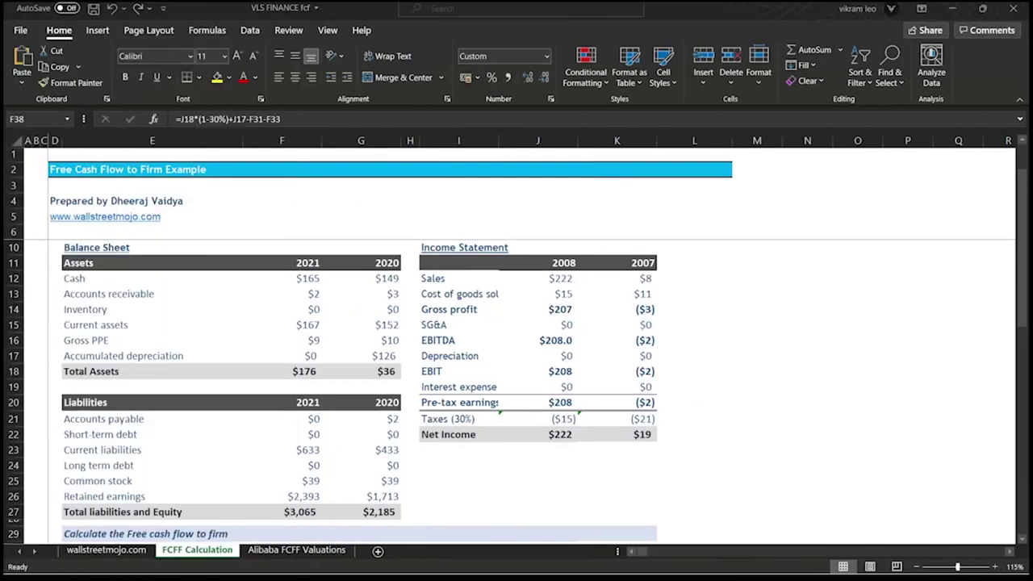